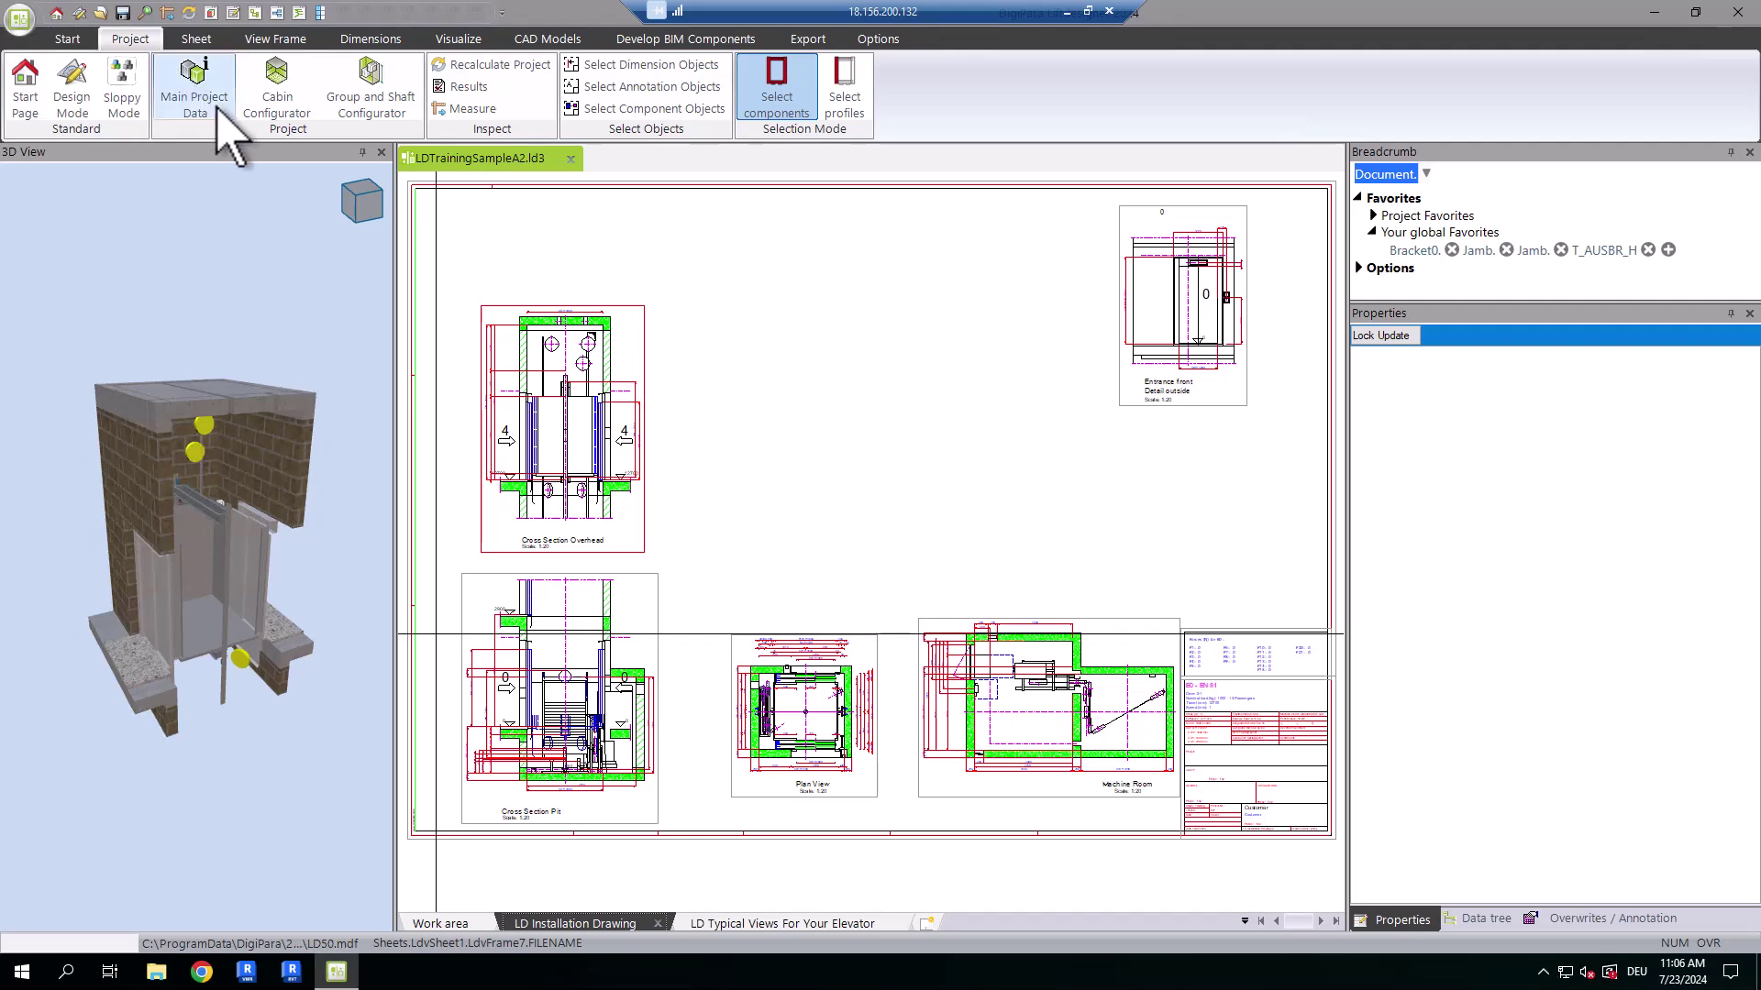
- Open Main Project Data and expand the Car object to list its guide rails, safety gear and governor
click(221, 118)
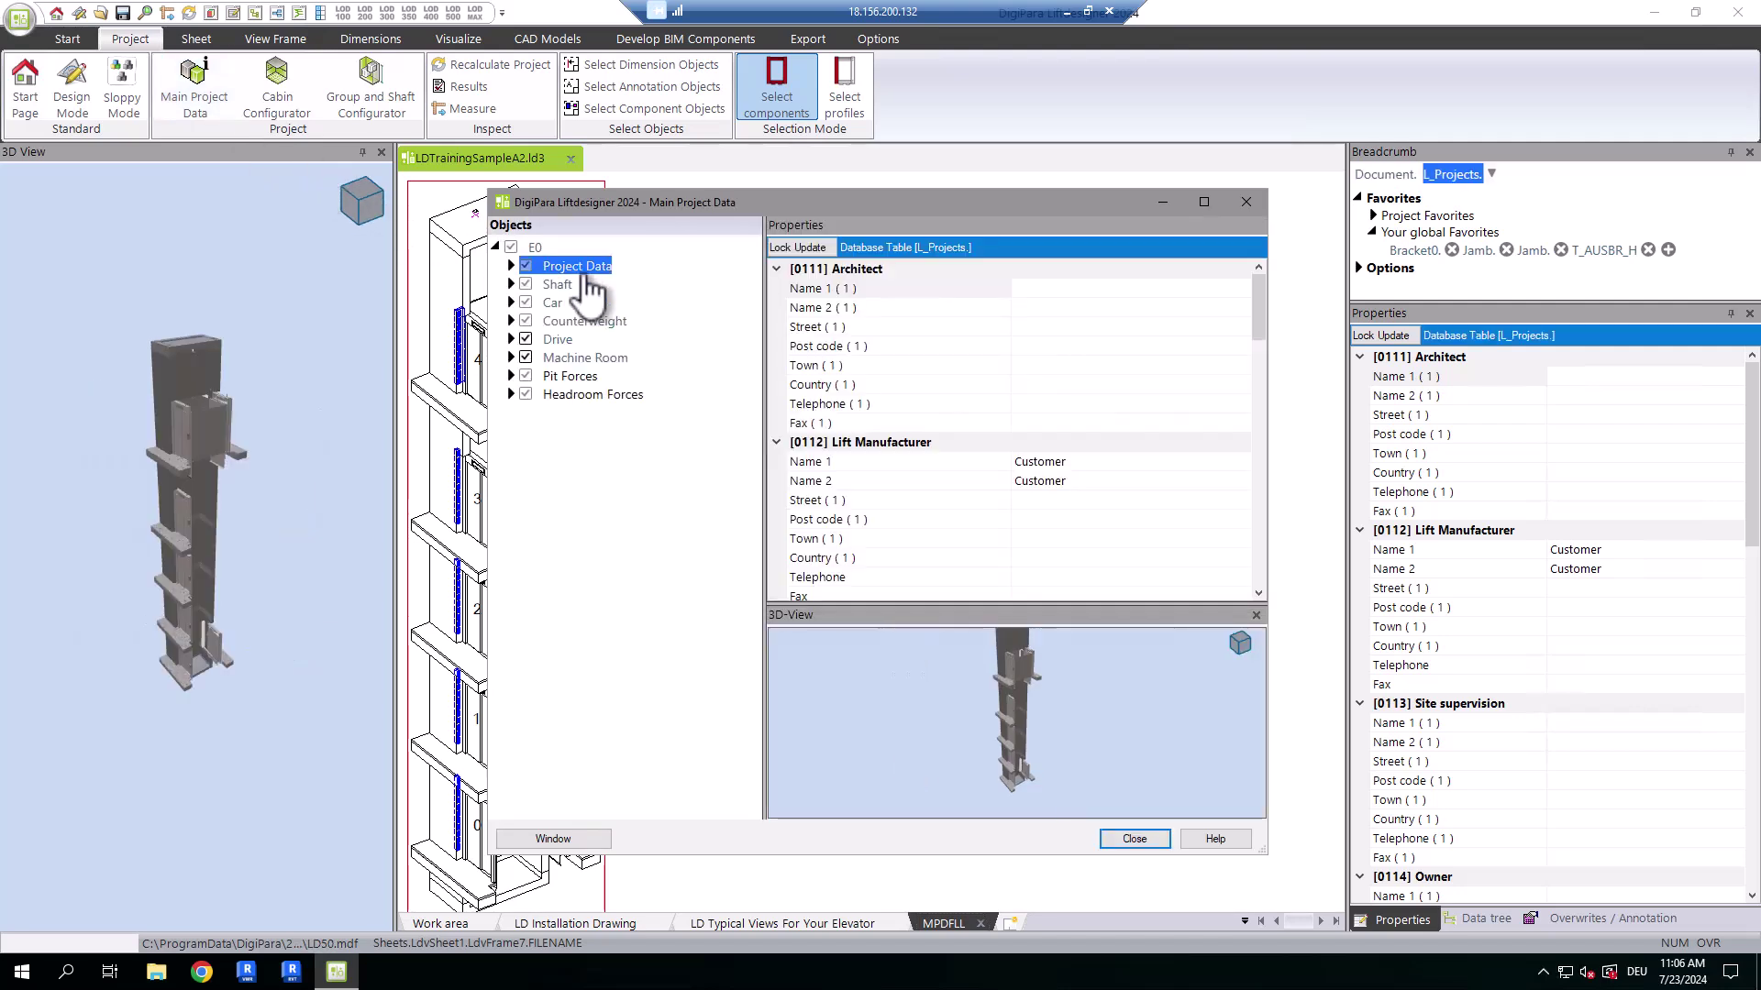
scroll(1069, 386, down, 4)
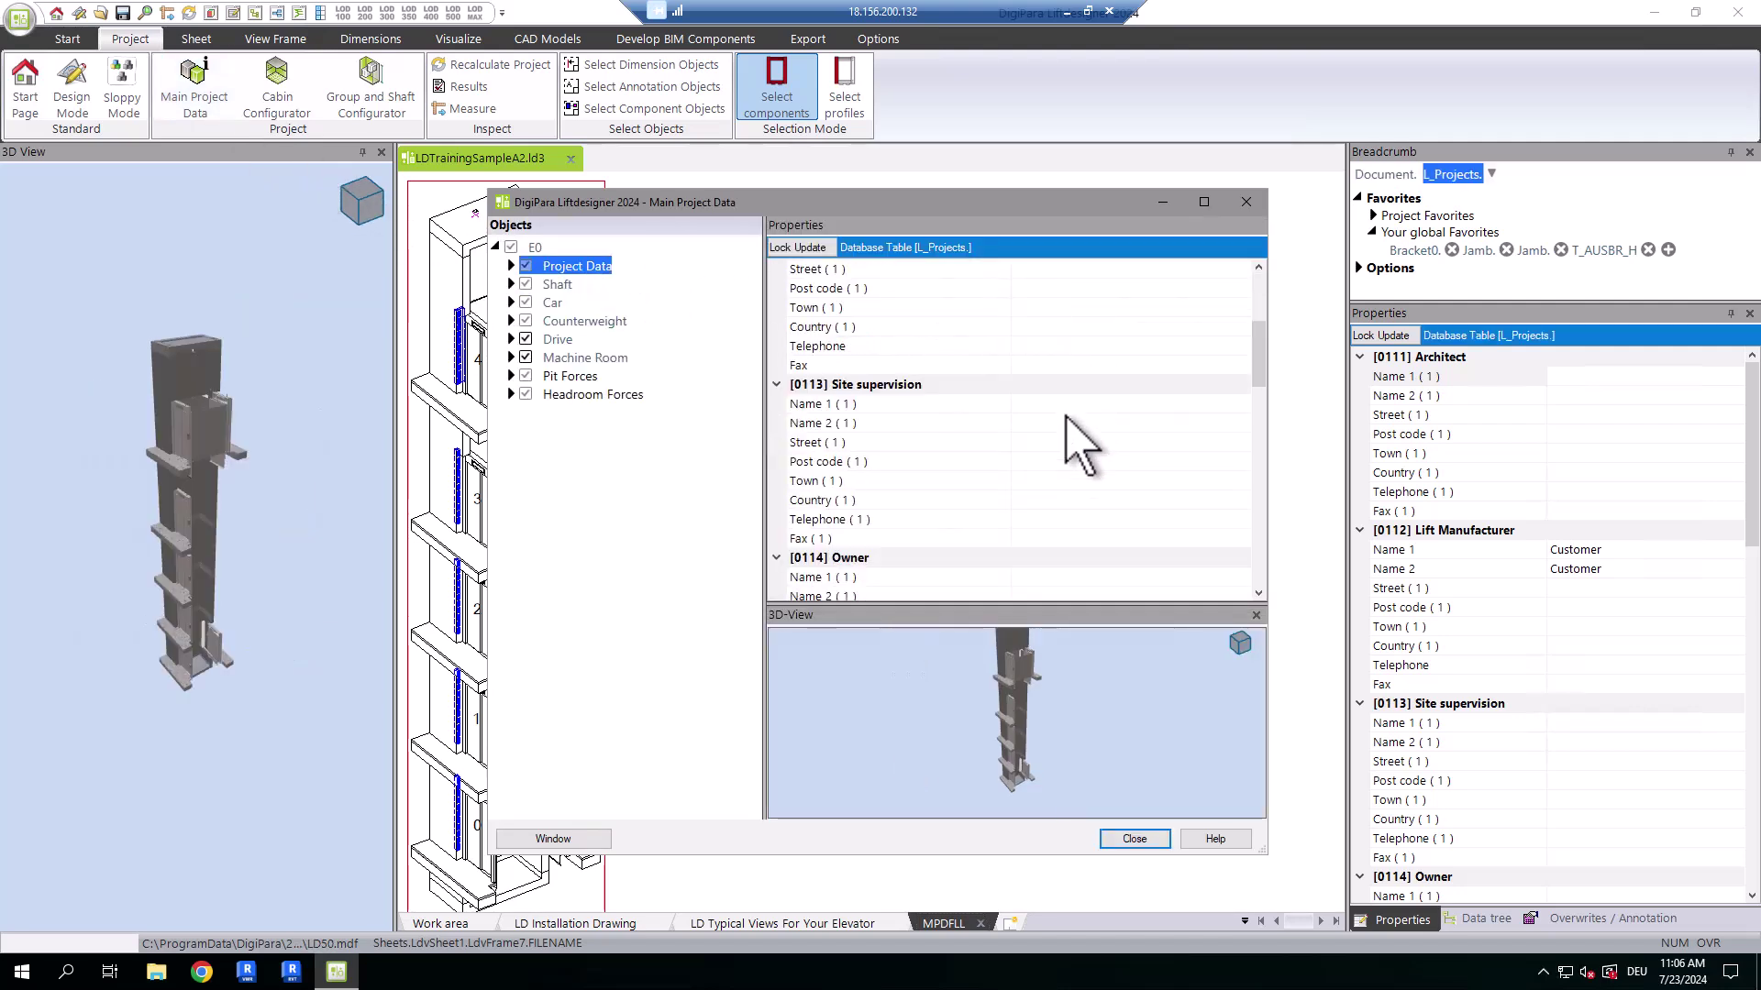
scroll(1080, 445, down, 7)
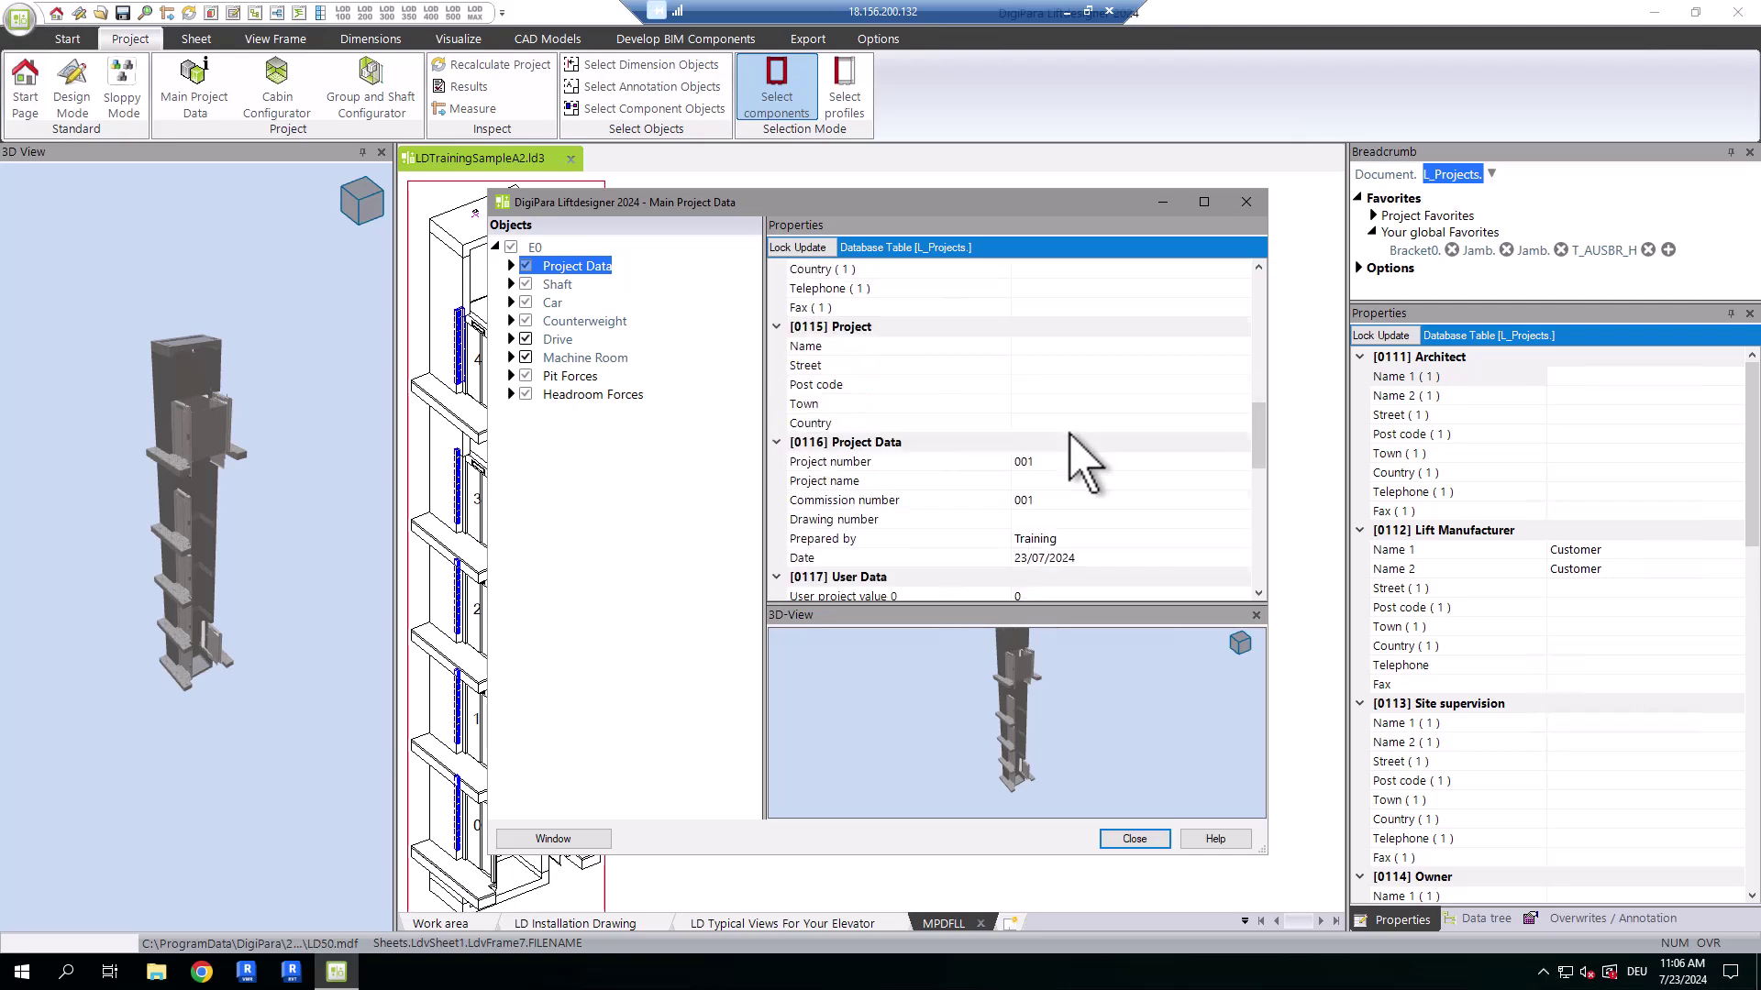
scroll(1085, 463, down, 1)
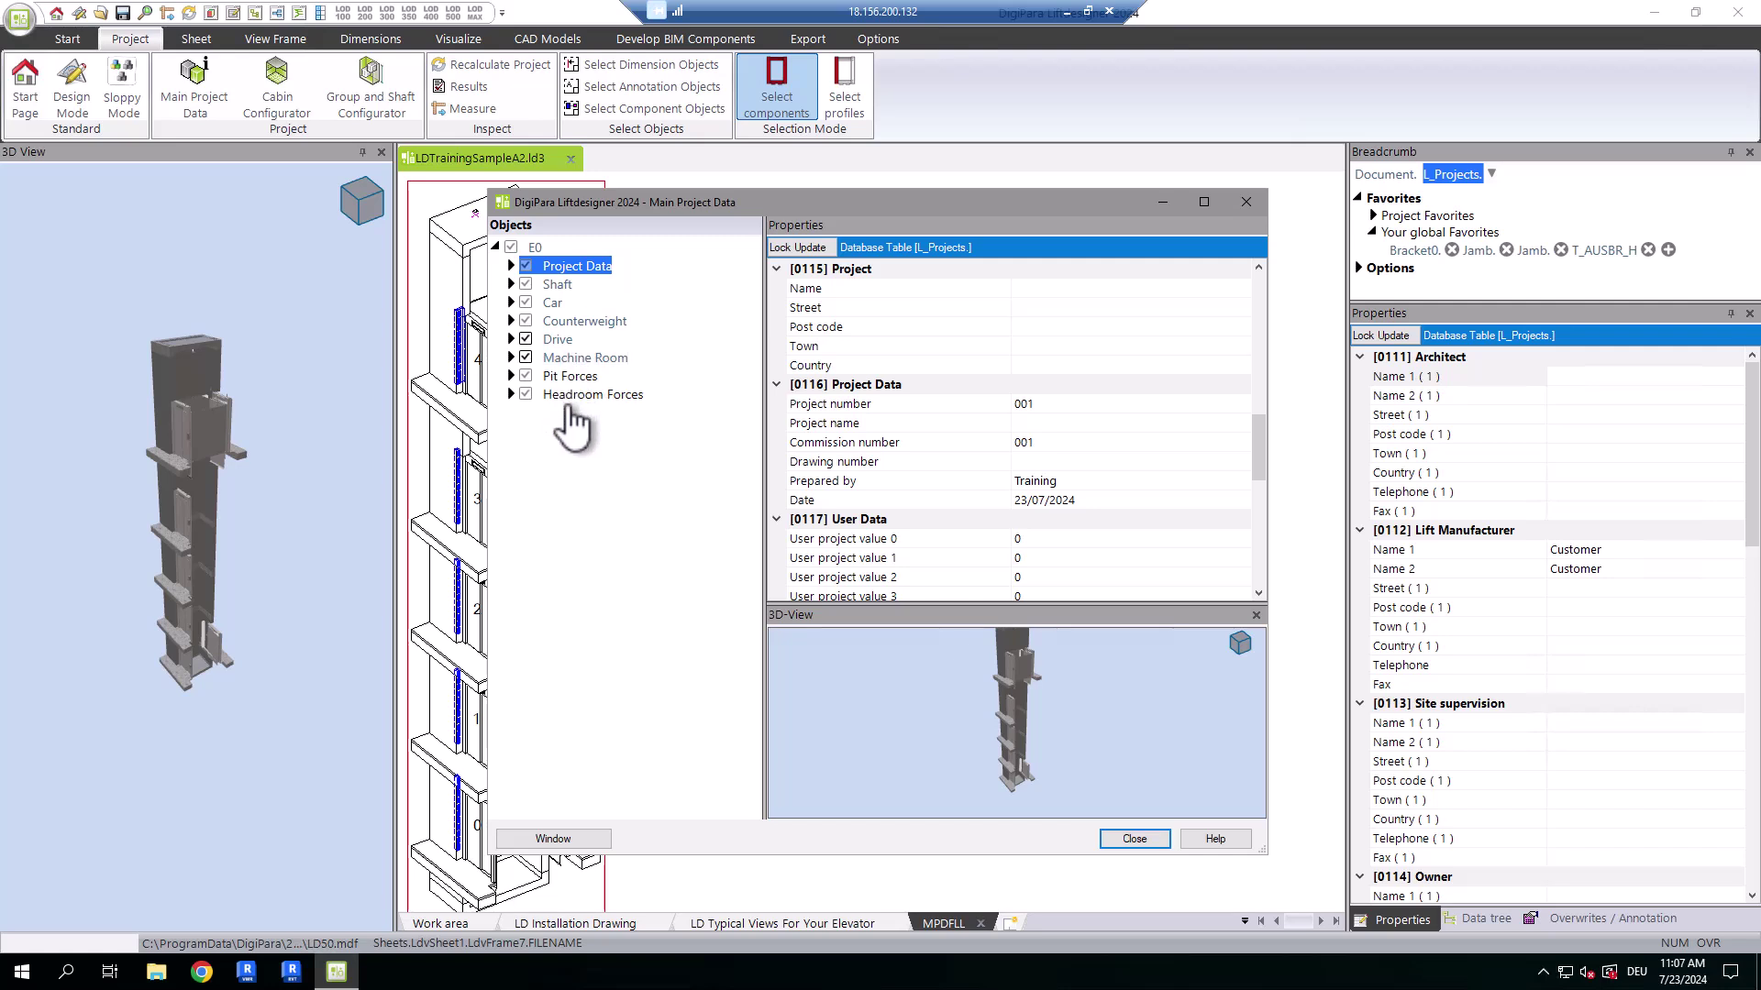
click(547, 304)
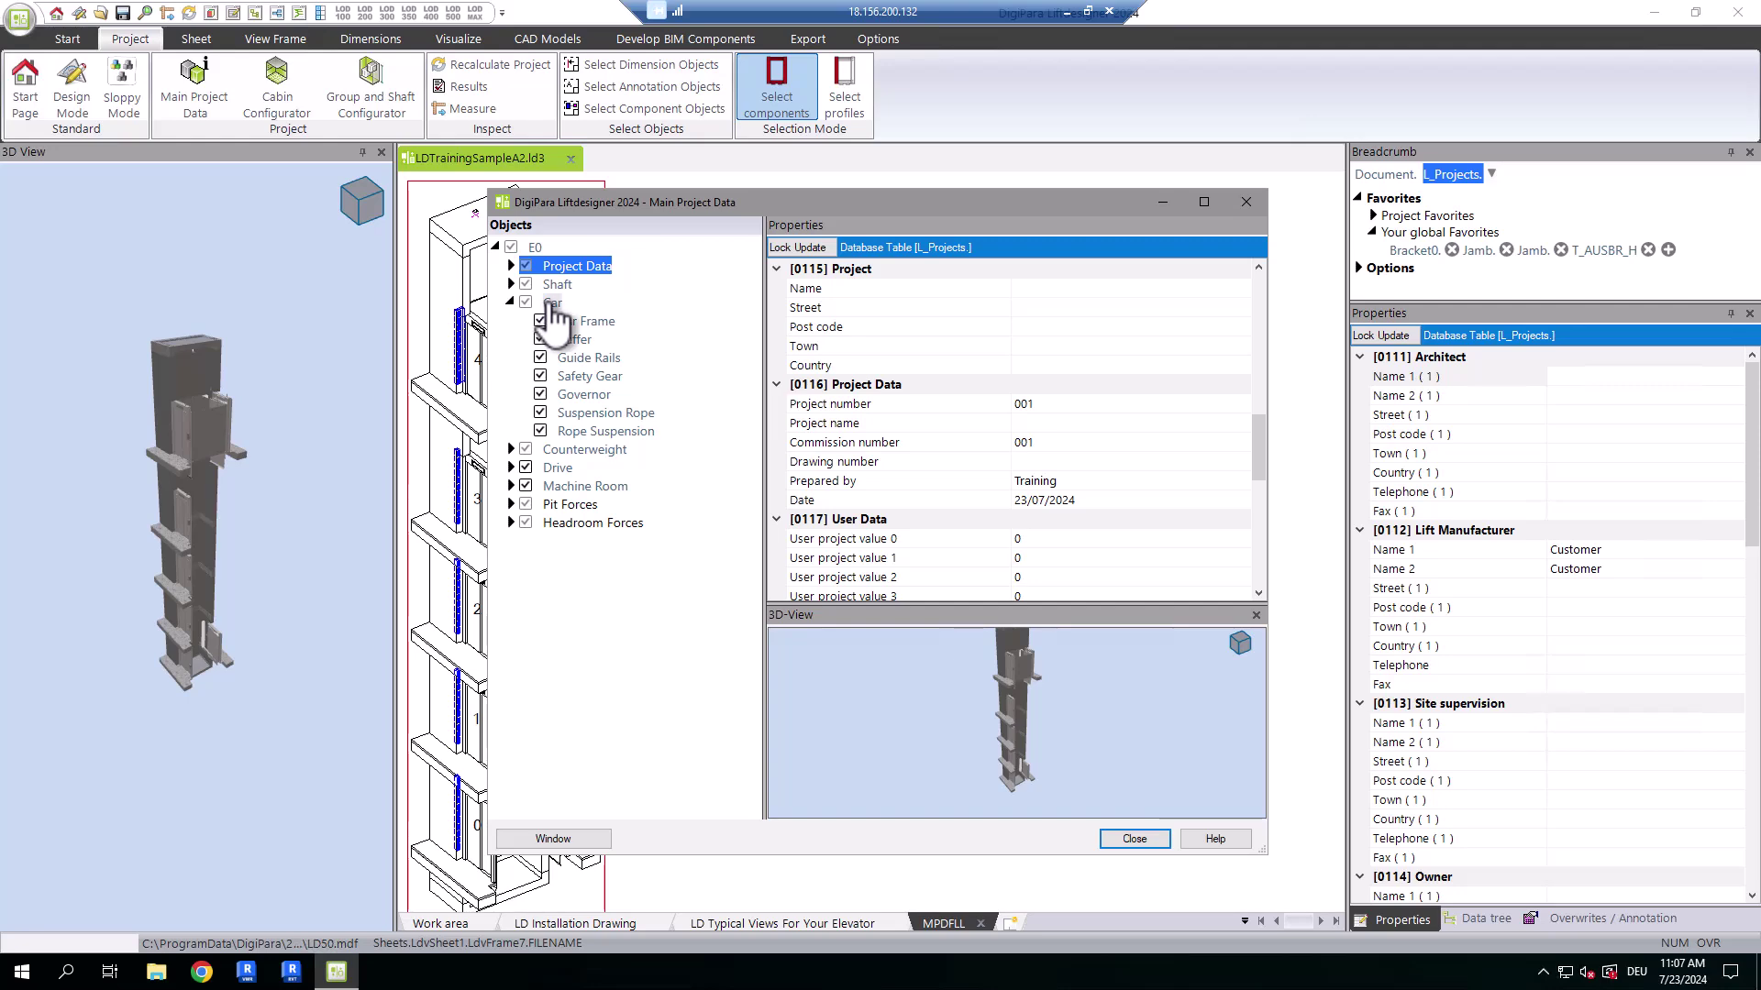
- Set the car's travel speed up and down to 1.2
click(551, 304)
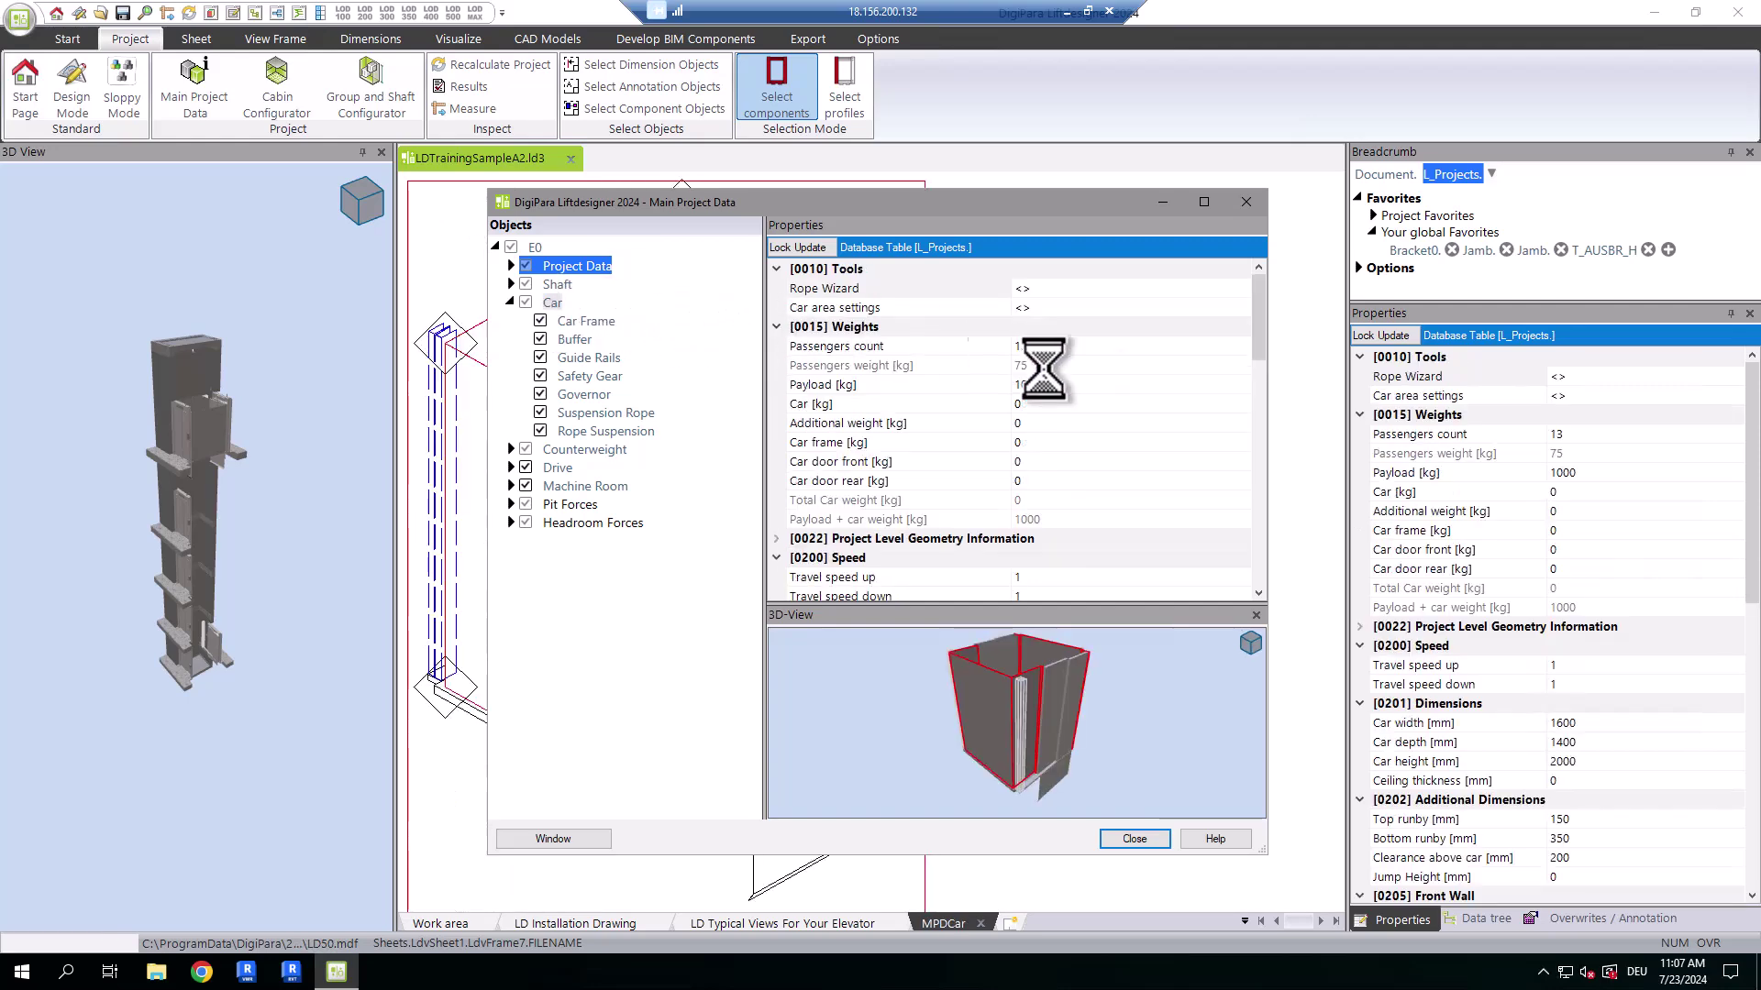
scroll(1109, 467, down, 1)
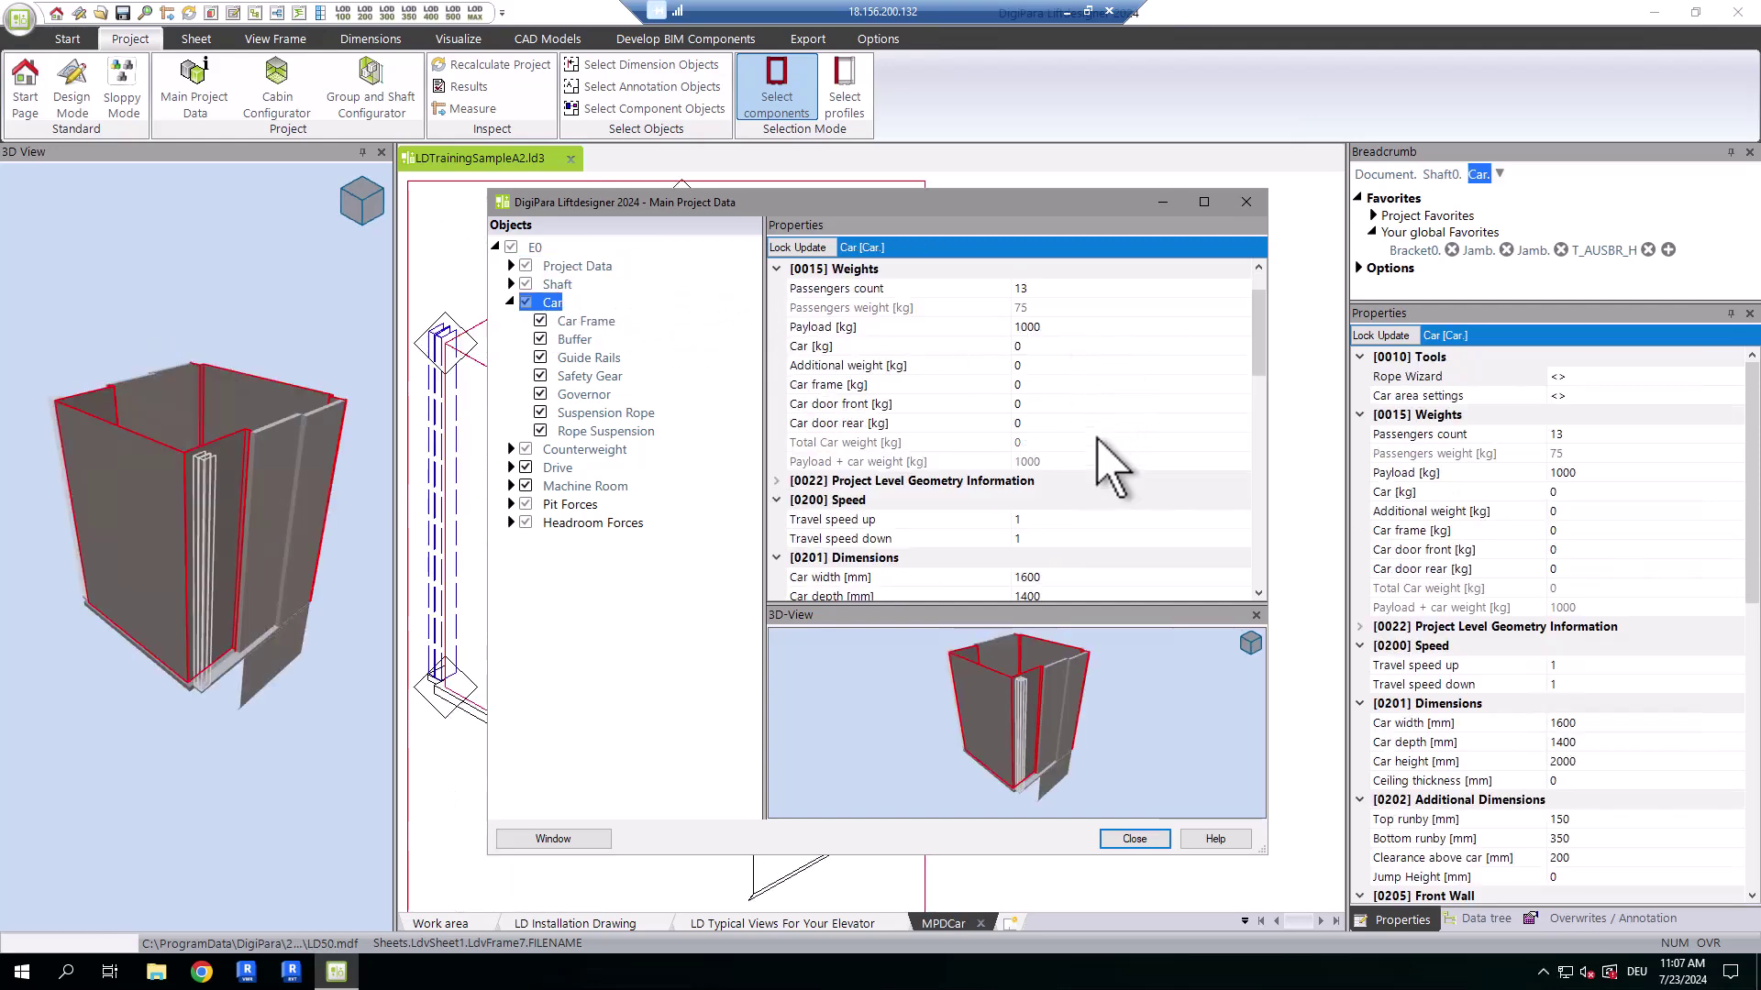
scroll(1110, 467, down, 2)
click(1048, 404)
text(.)
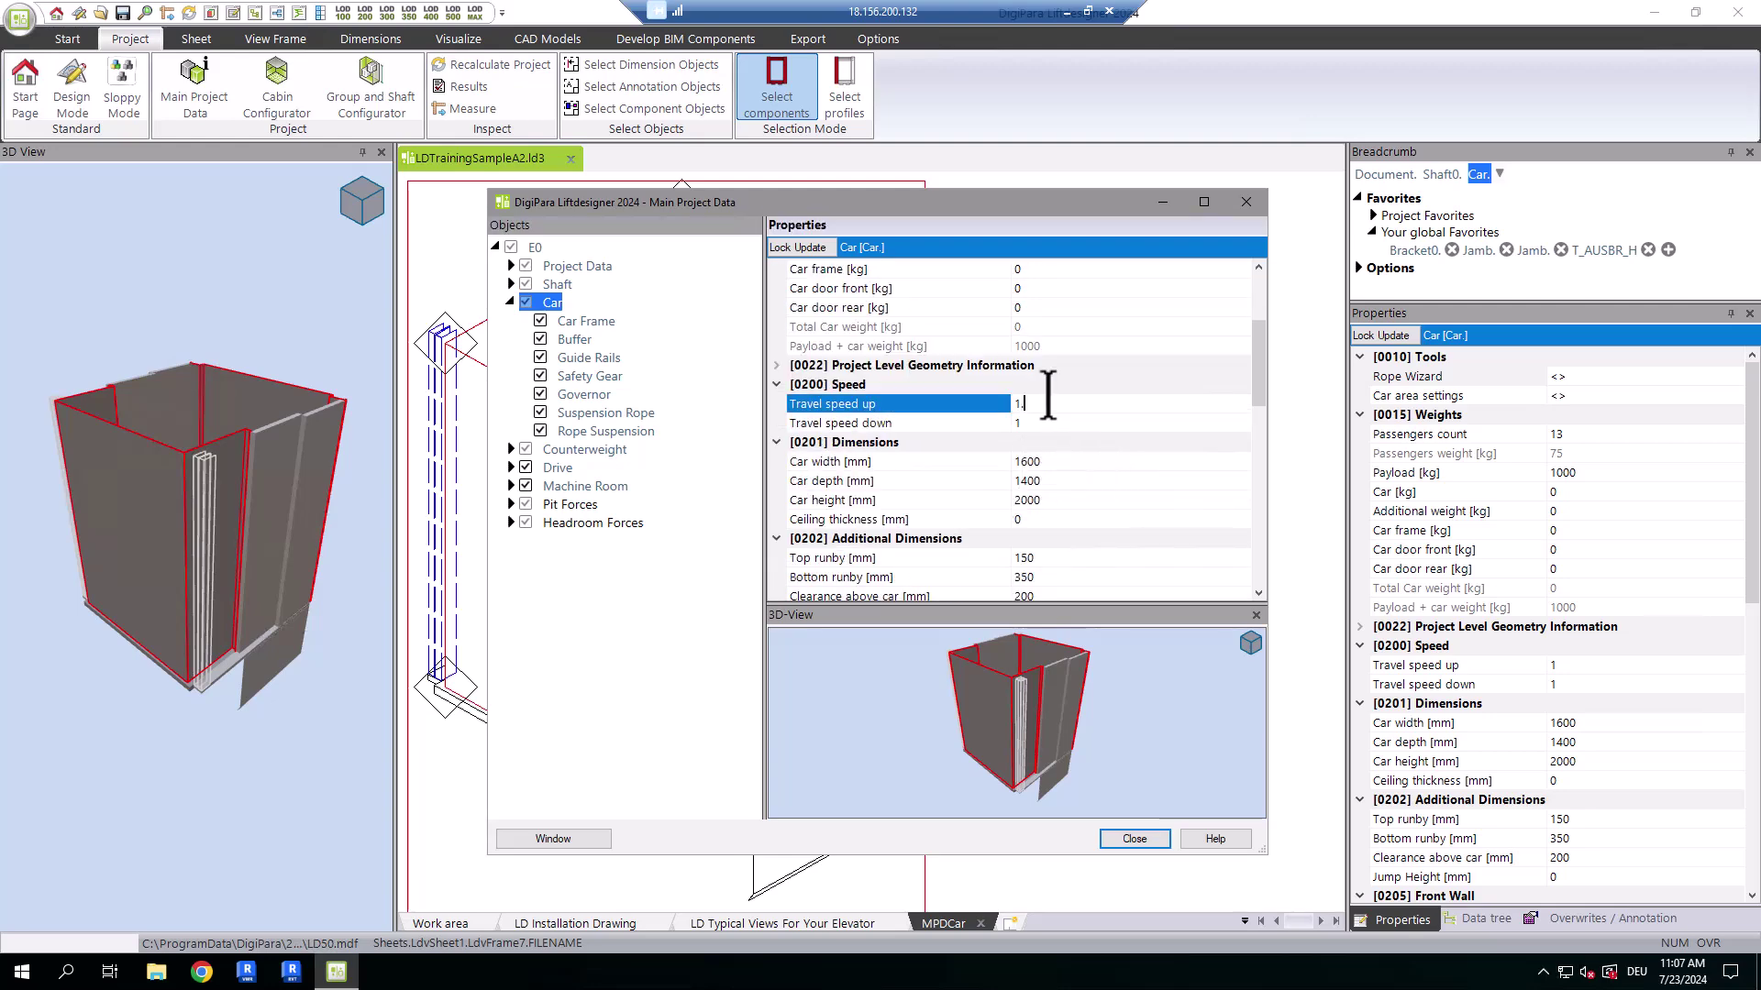
text(2)
click(1056, 481)
text(.2)
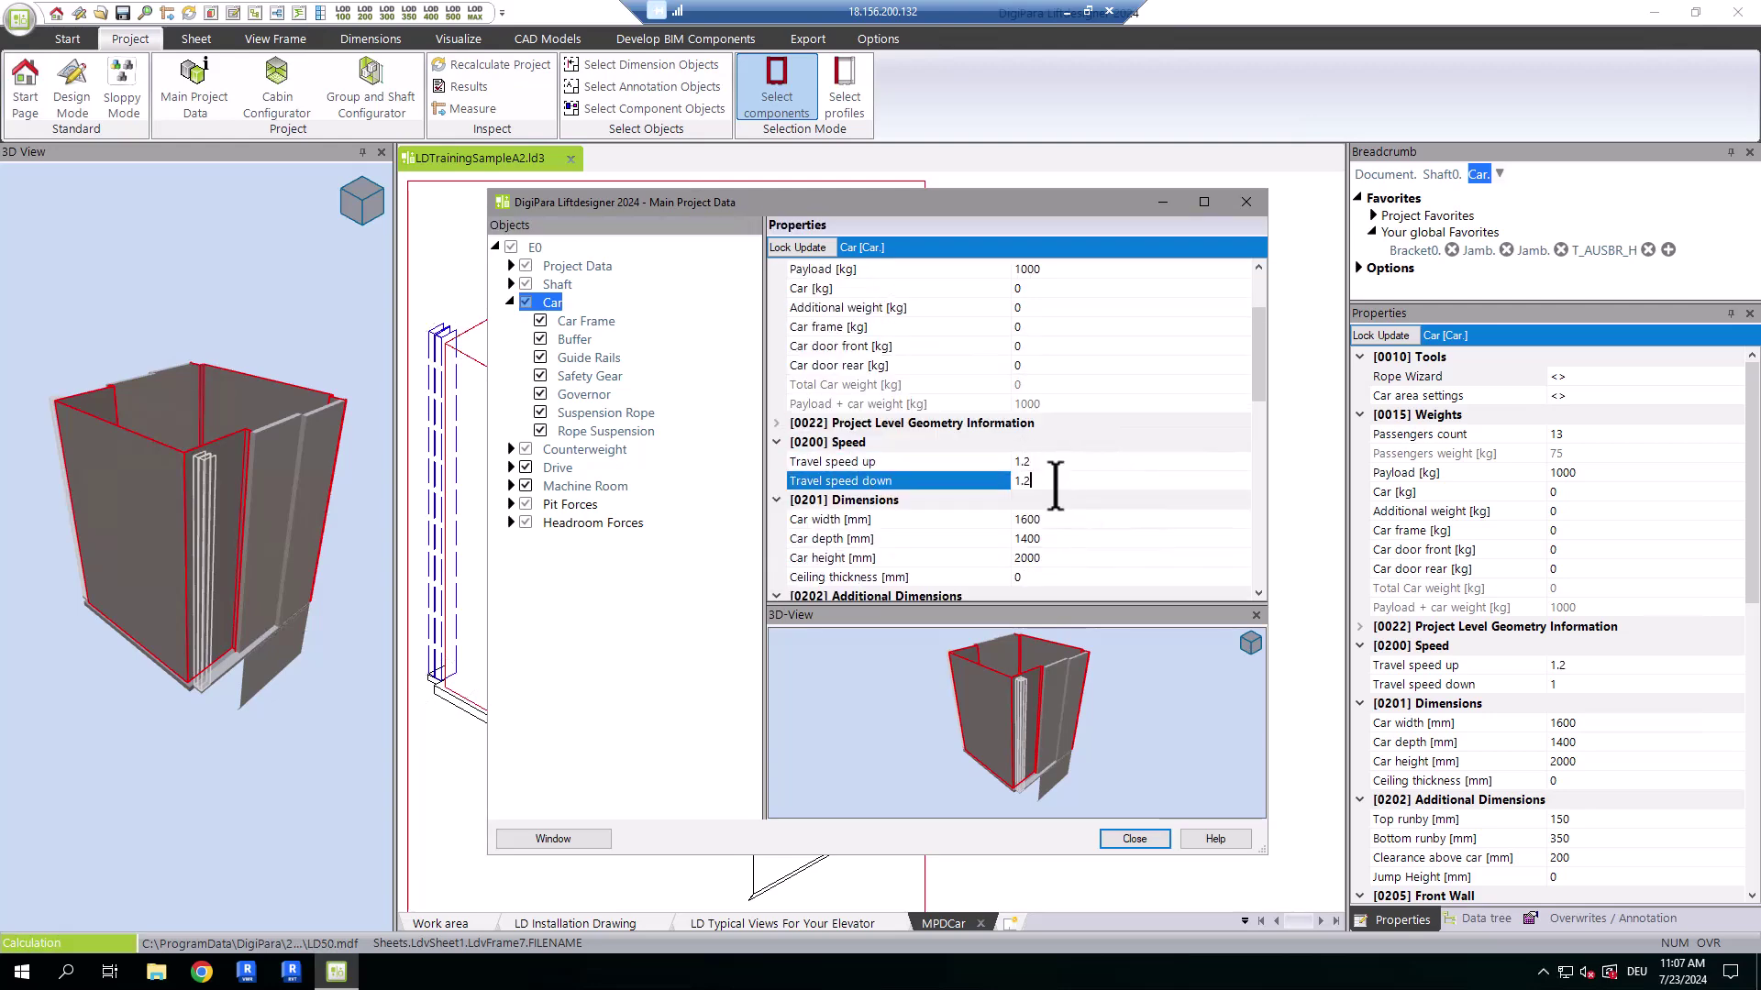
- Set the car width to 1800 mm and the car depth to 1600 mm
scroll(1082, 458, down, 2)
click(1041, 384)
text(1800)
key(Tab)
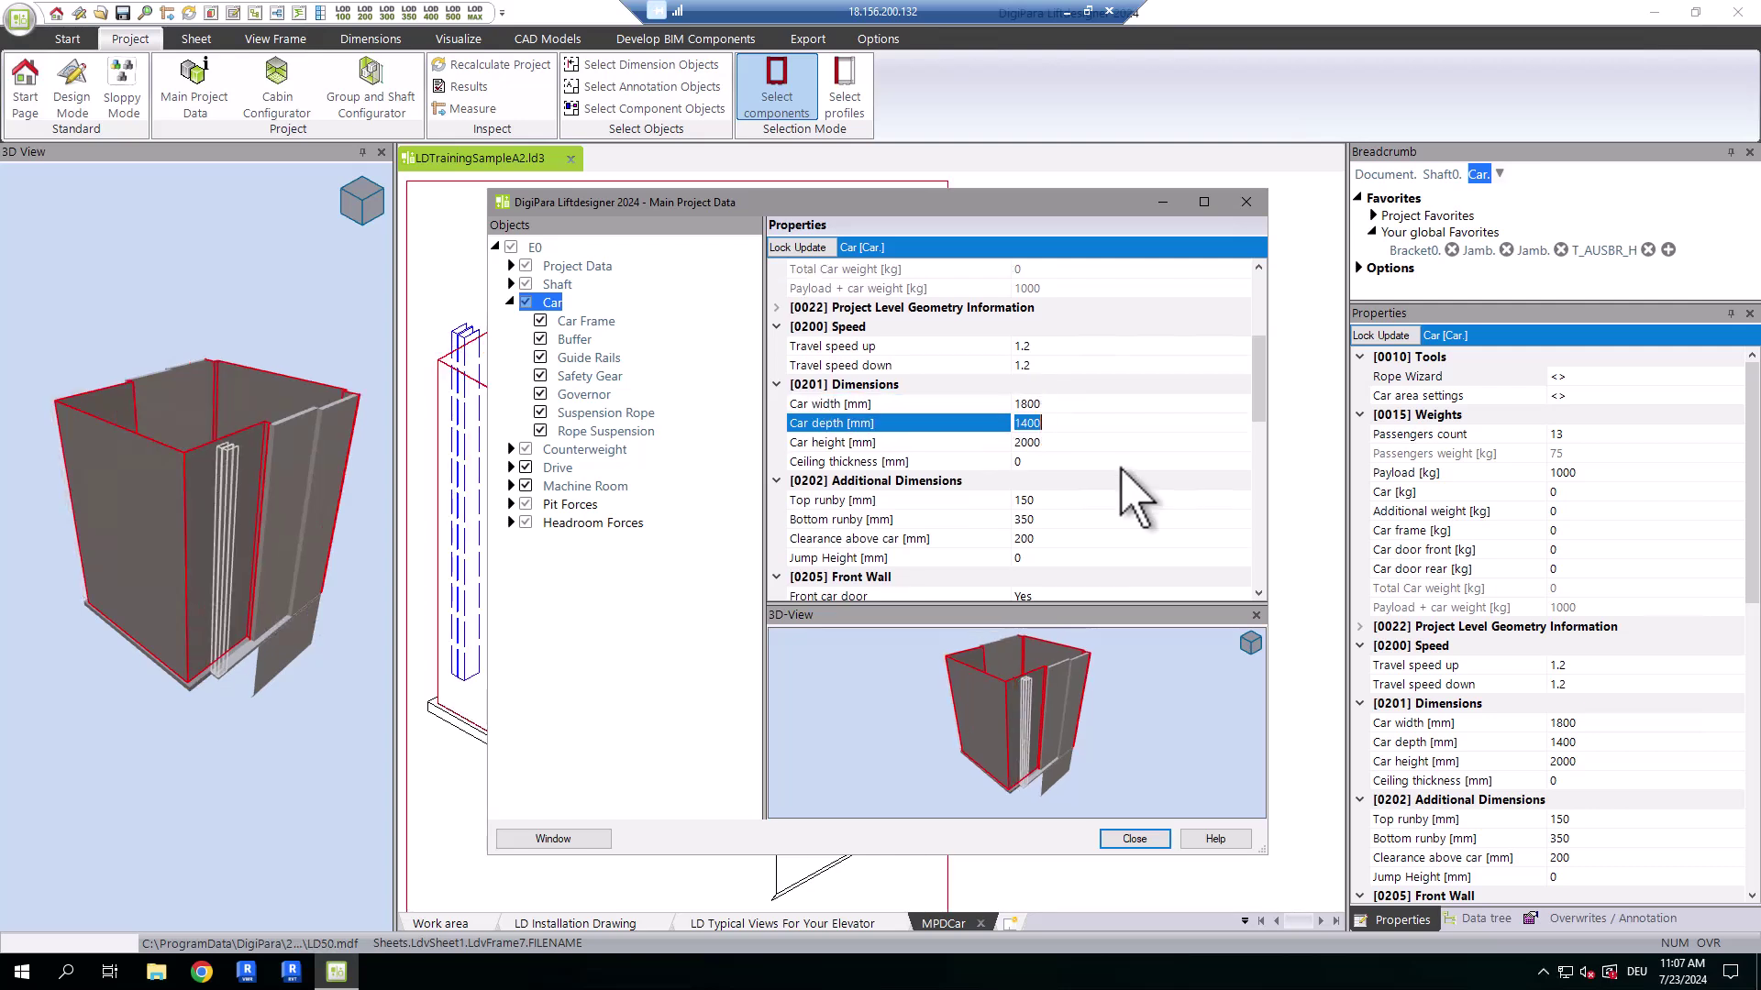
text(1600)
key(Tab)
click(510, 302)
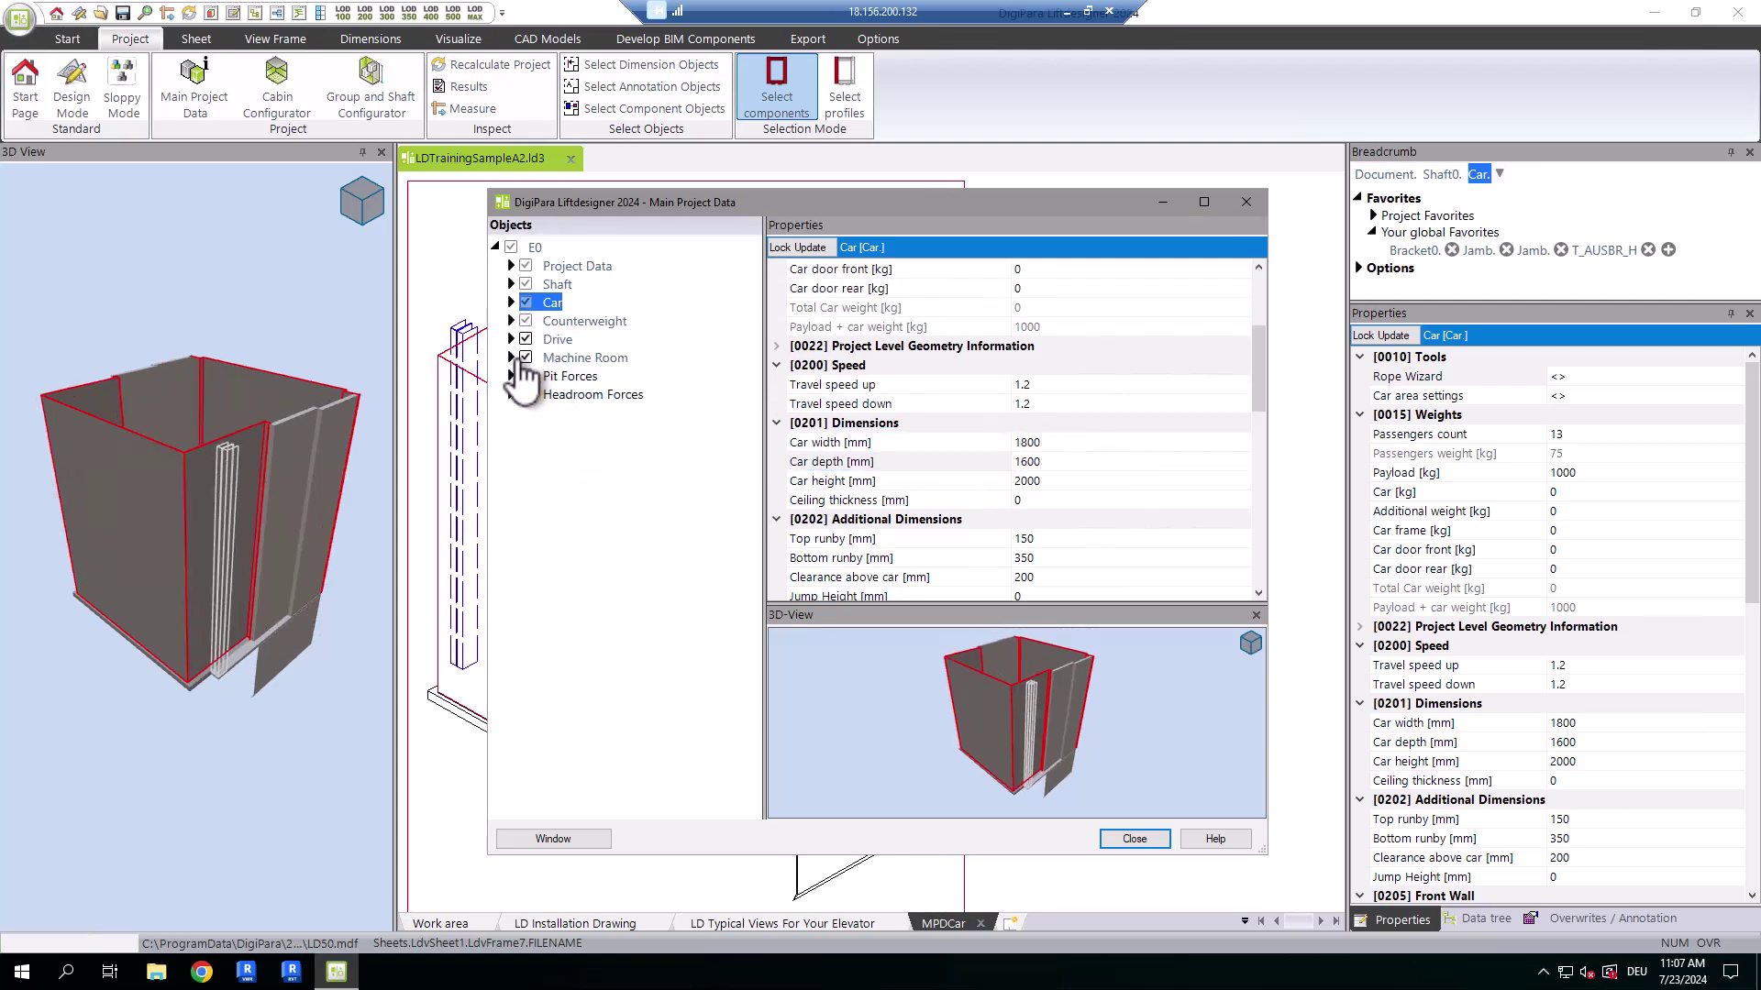
- Expand Machine Room and check that the Load Hook for Installation's component state is Inactive
click(514, 359)
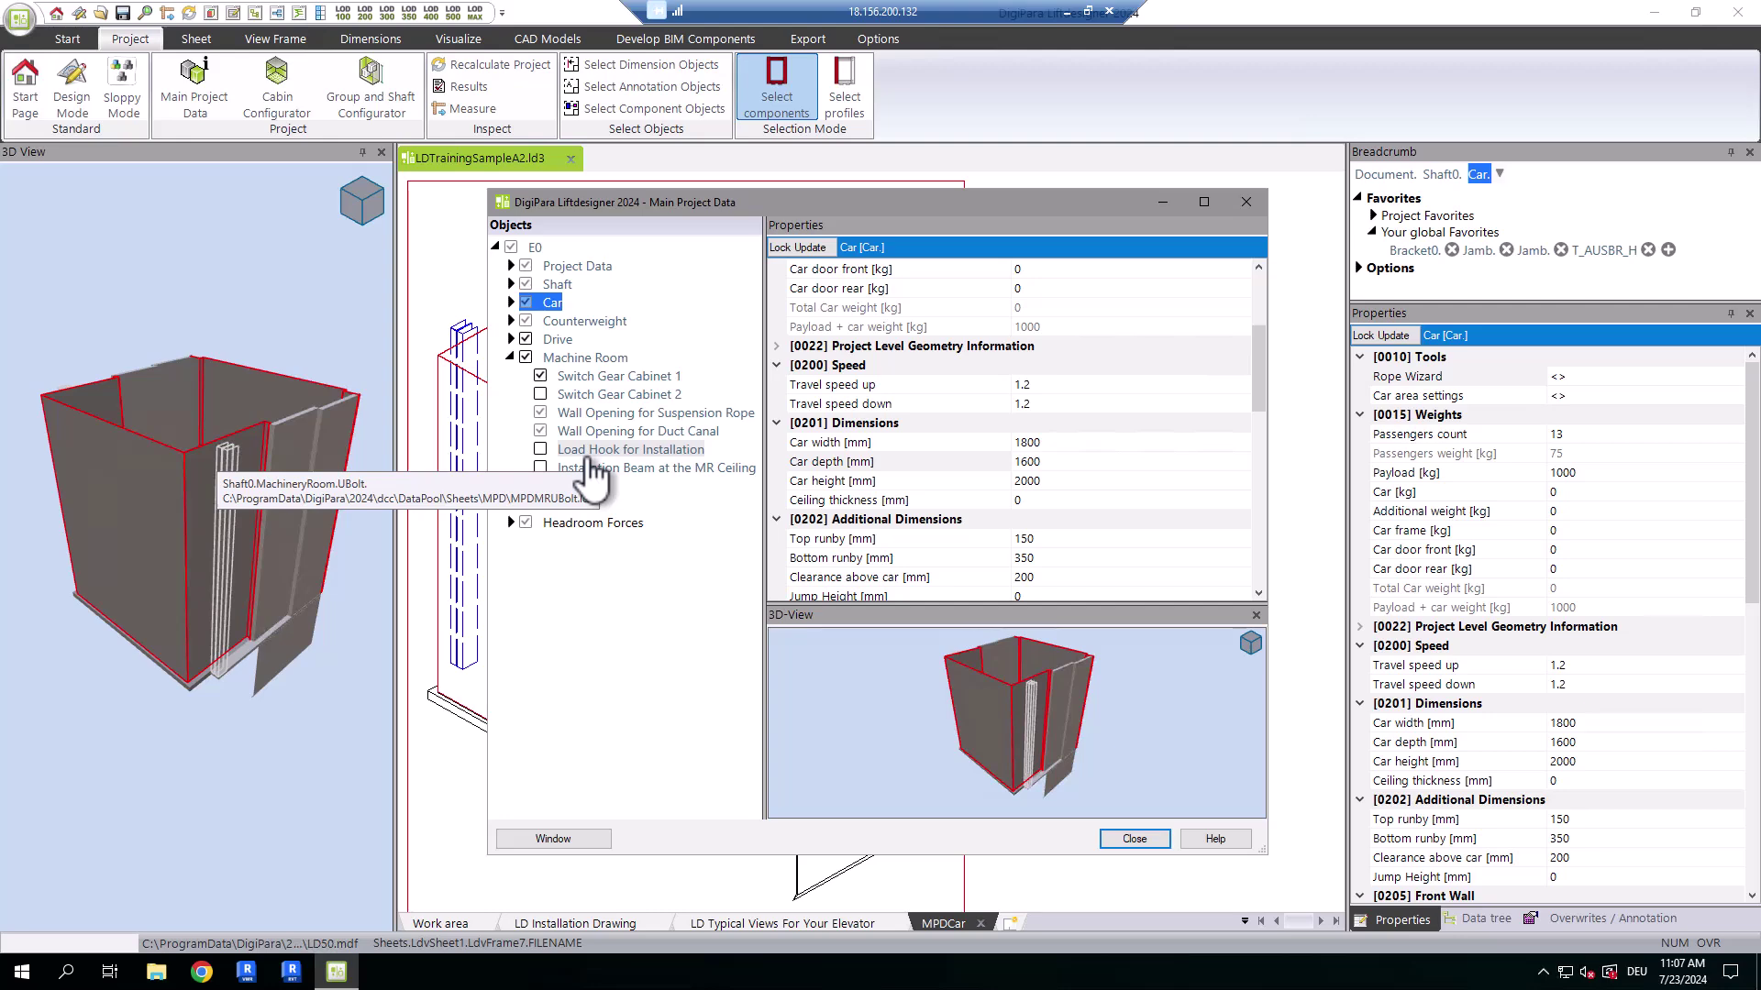
click(589, 451)
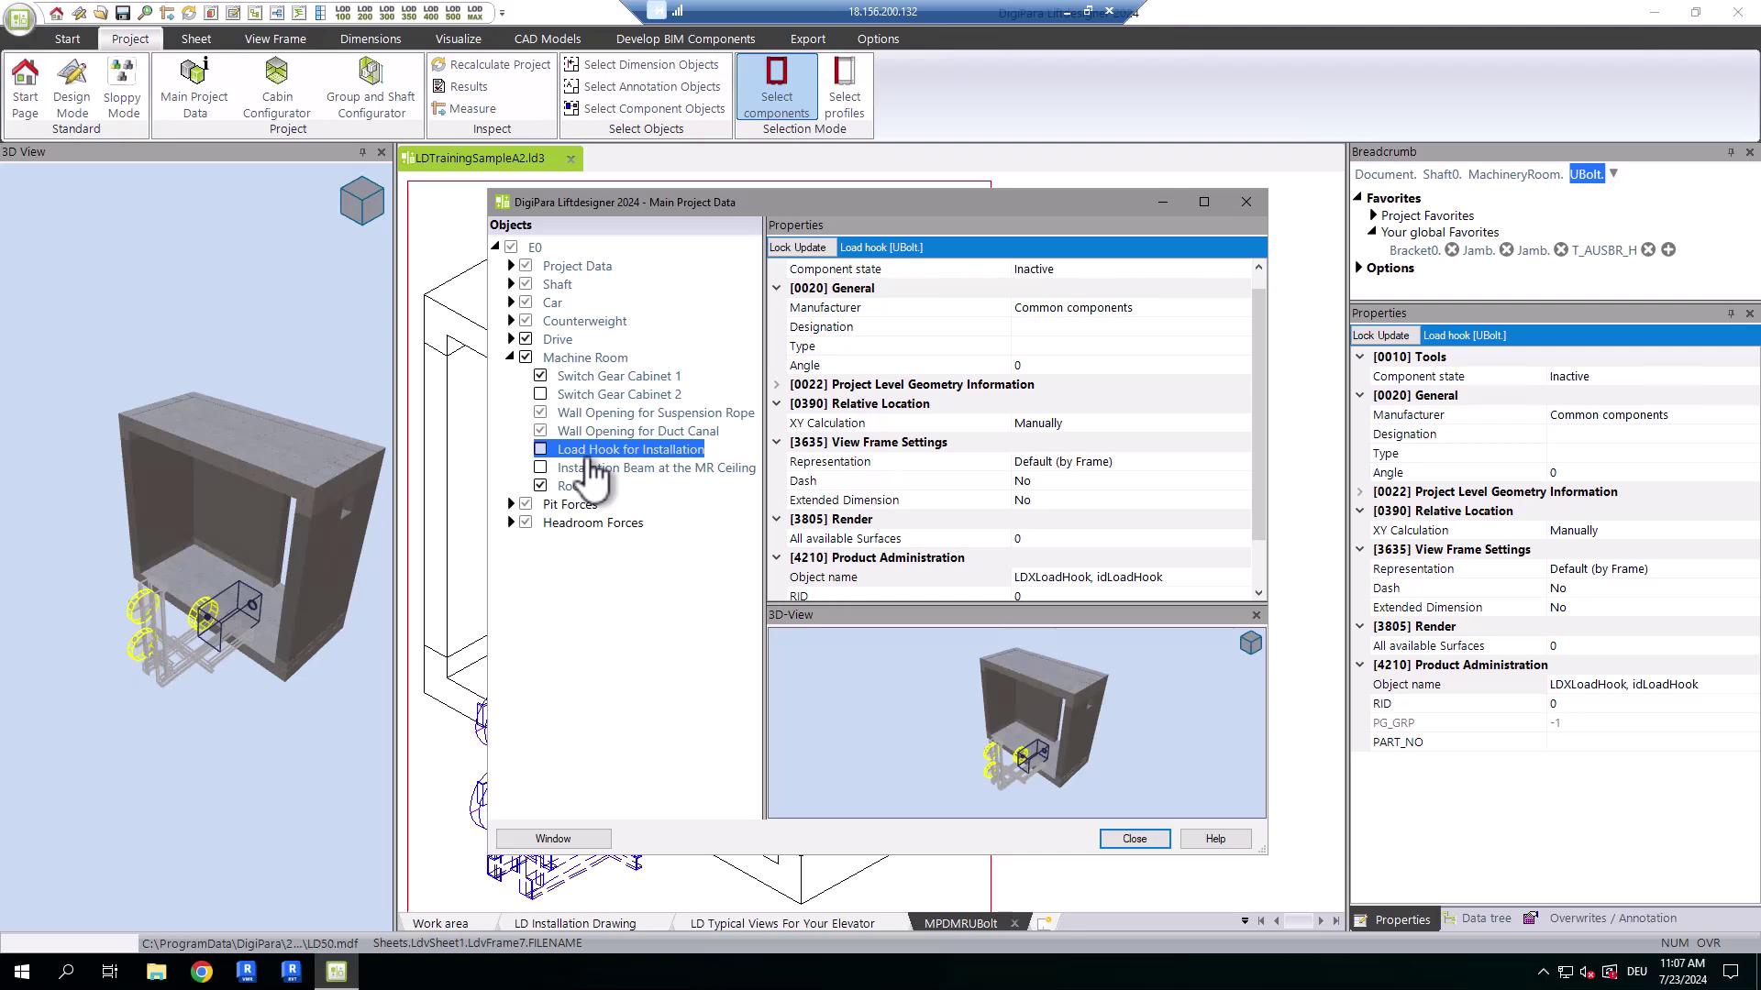
click(1088, 269)
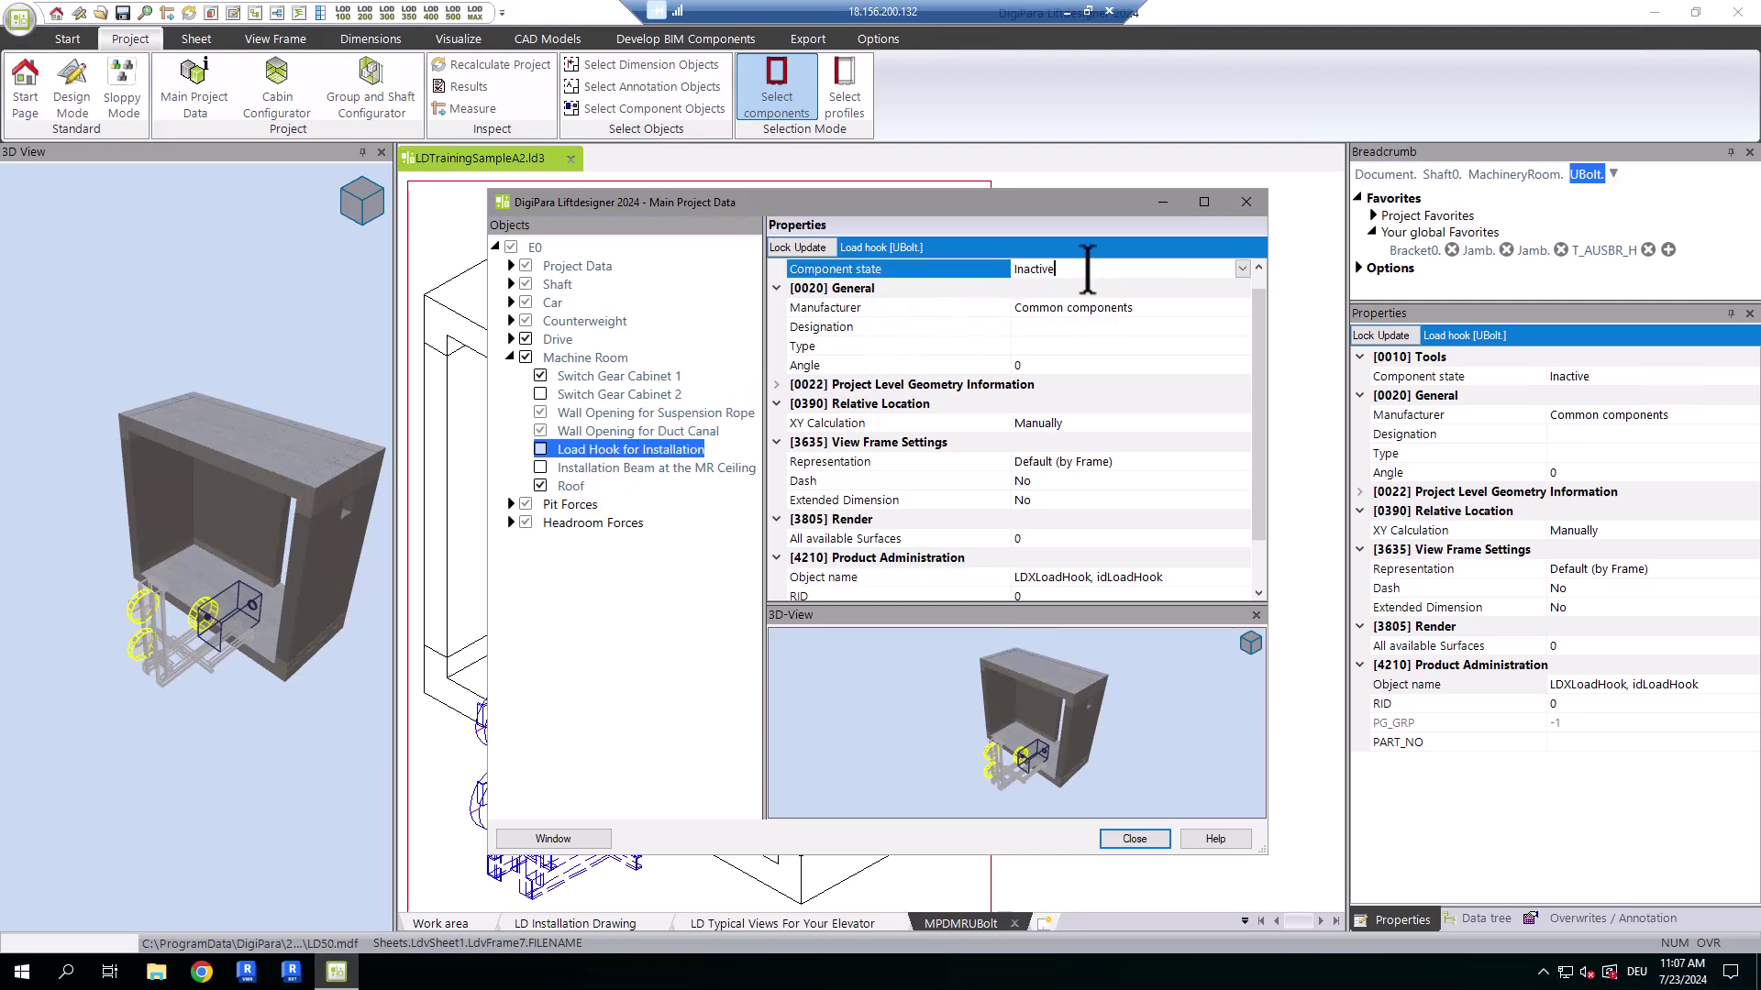
click(1242, 270)
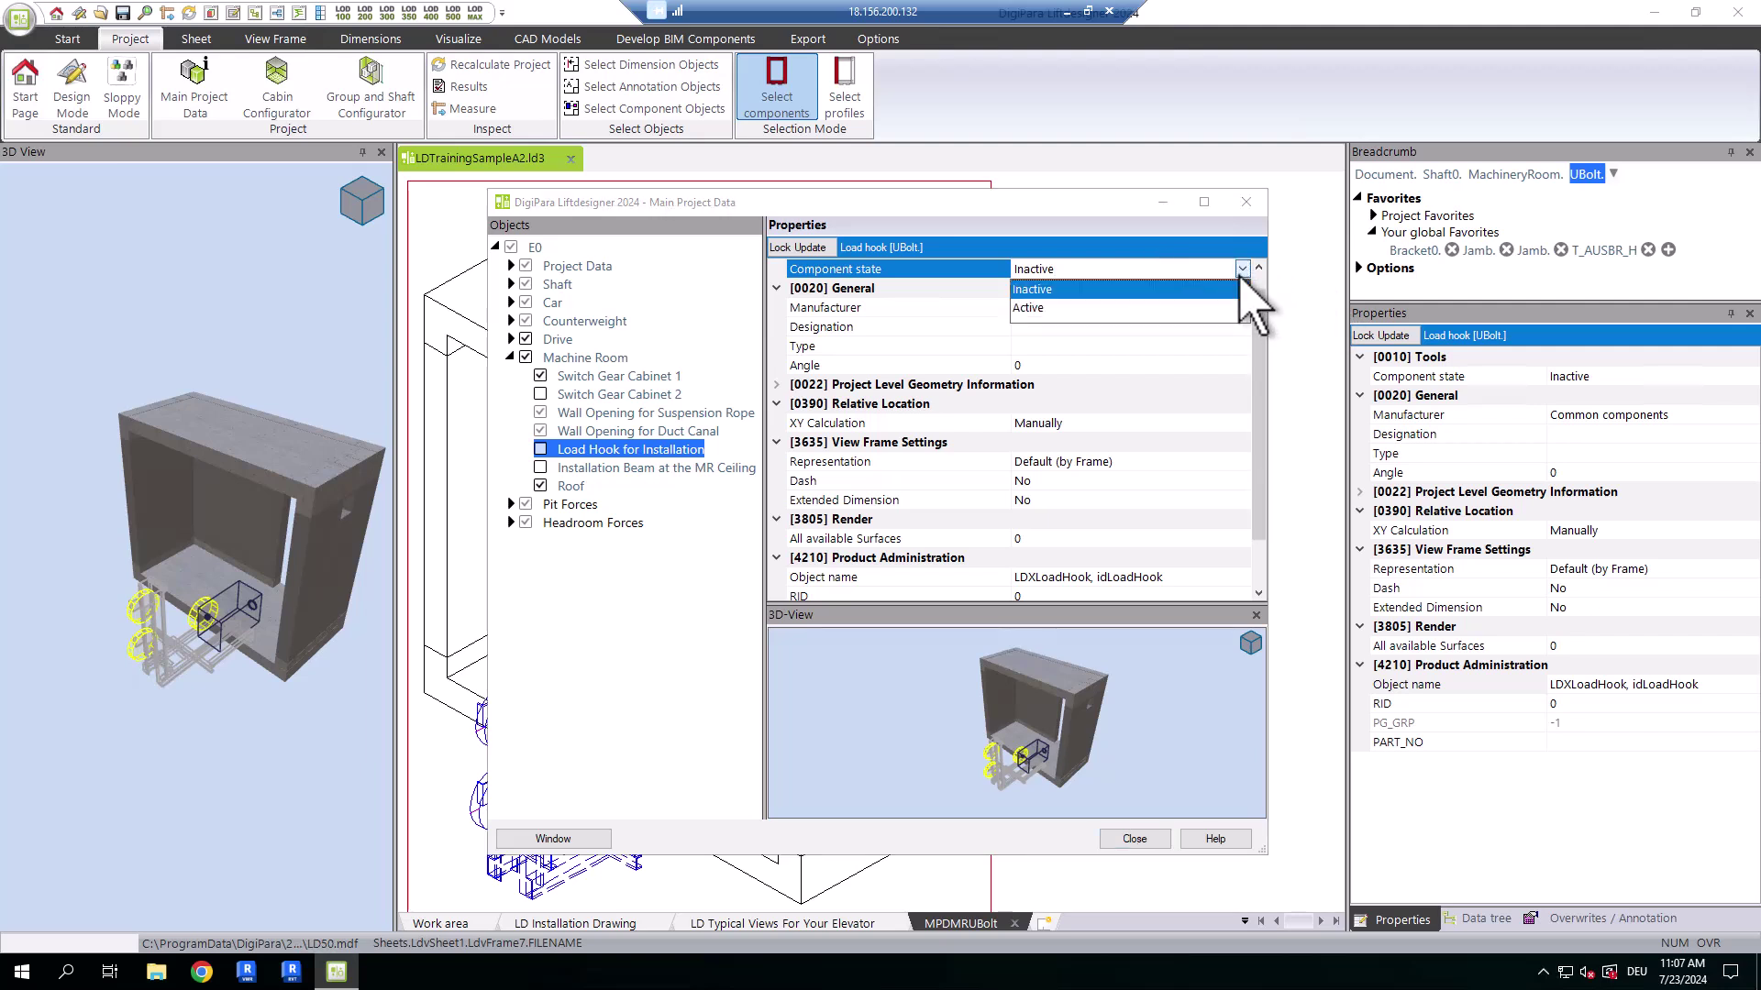
click(1121, 336)
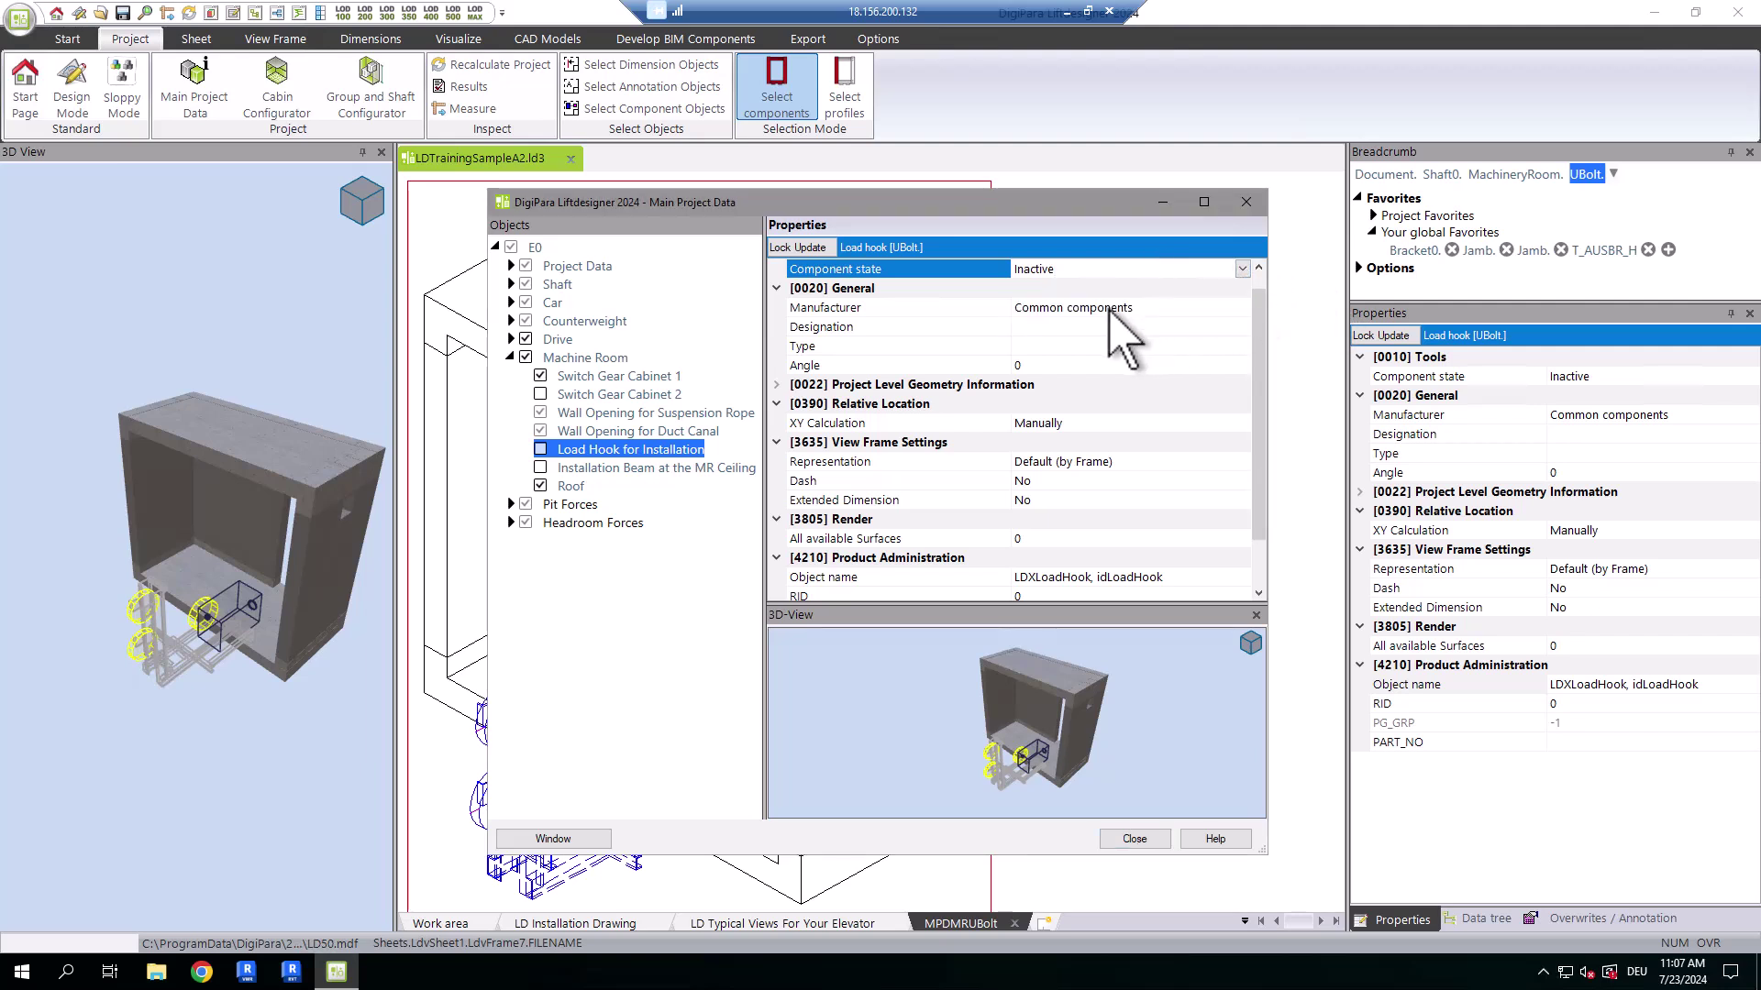
- Assign the Loadhook product to the machine room's Load Hook for Installation, making it Active
double_click(1110, 309)
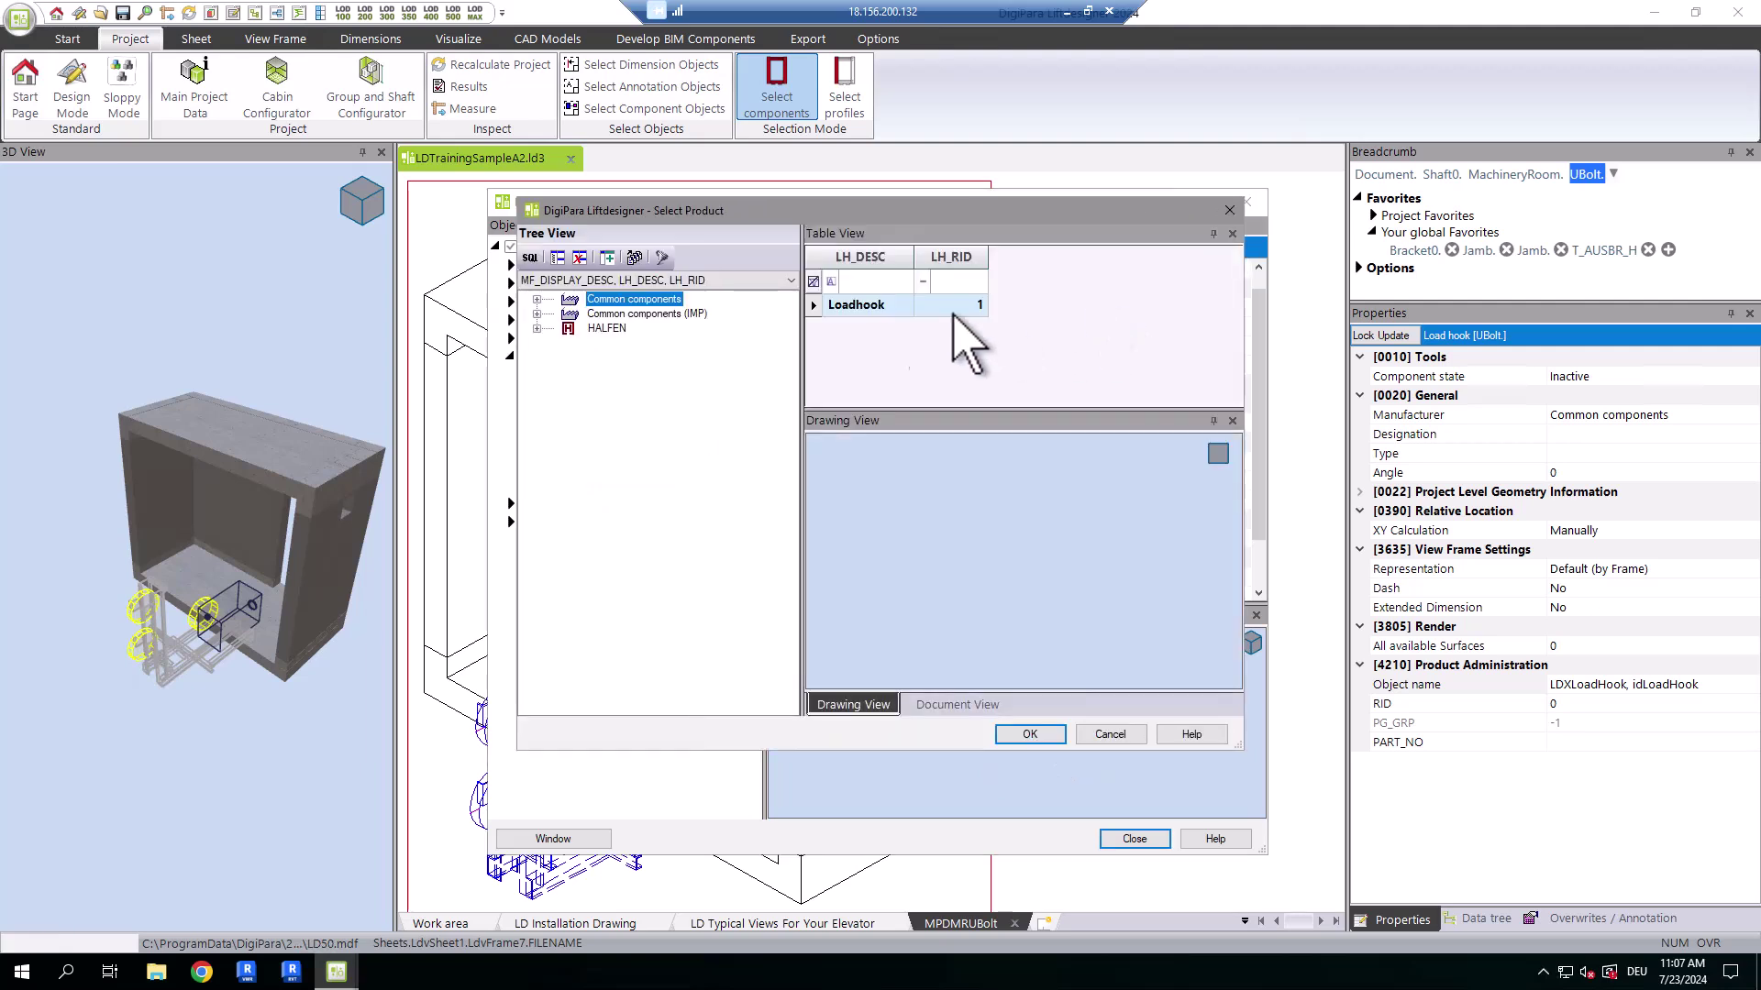
click(869, 308)
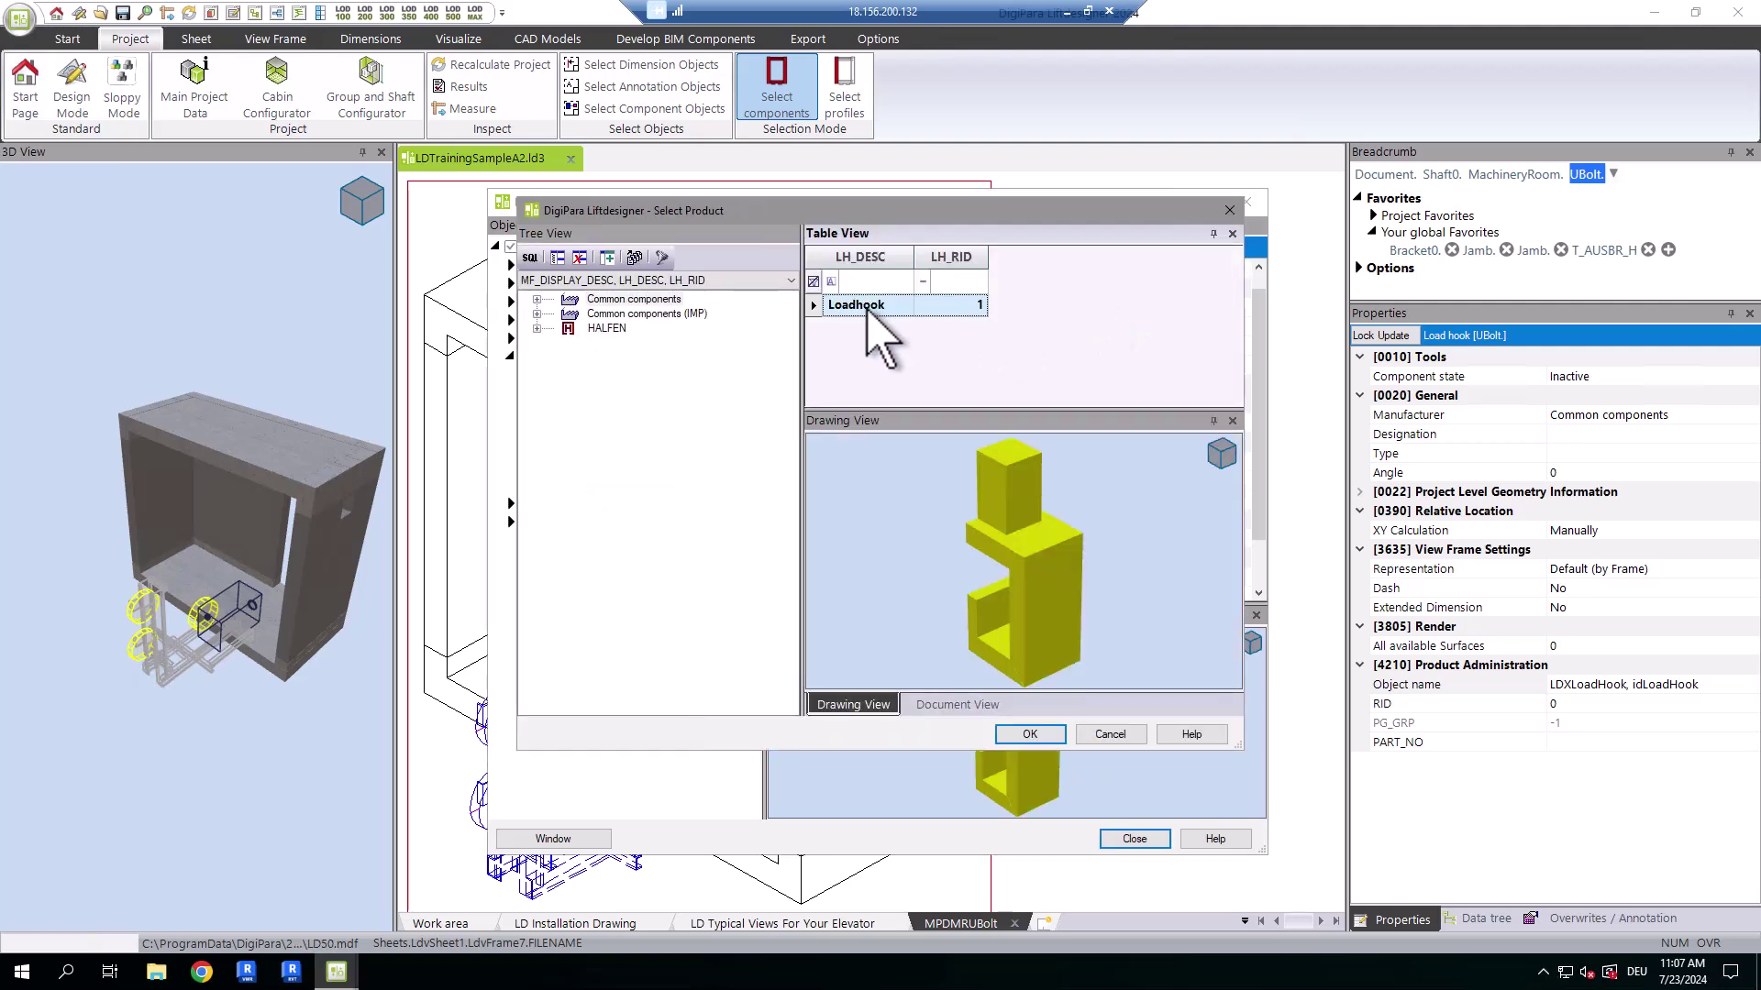
click(1057, 739)
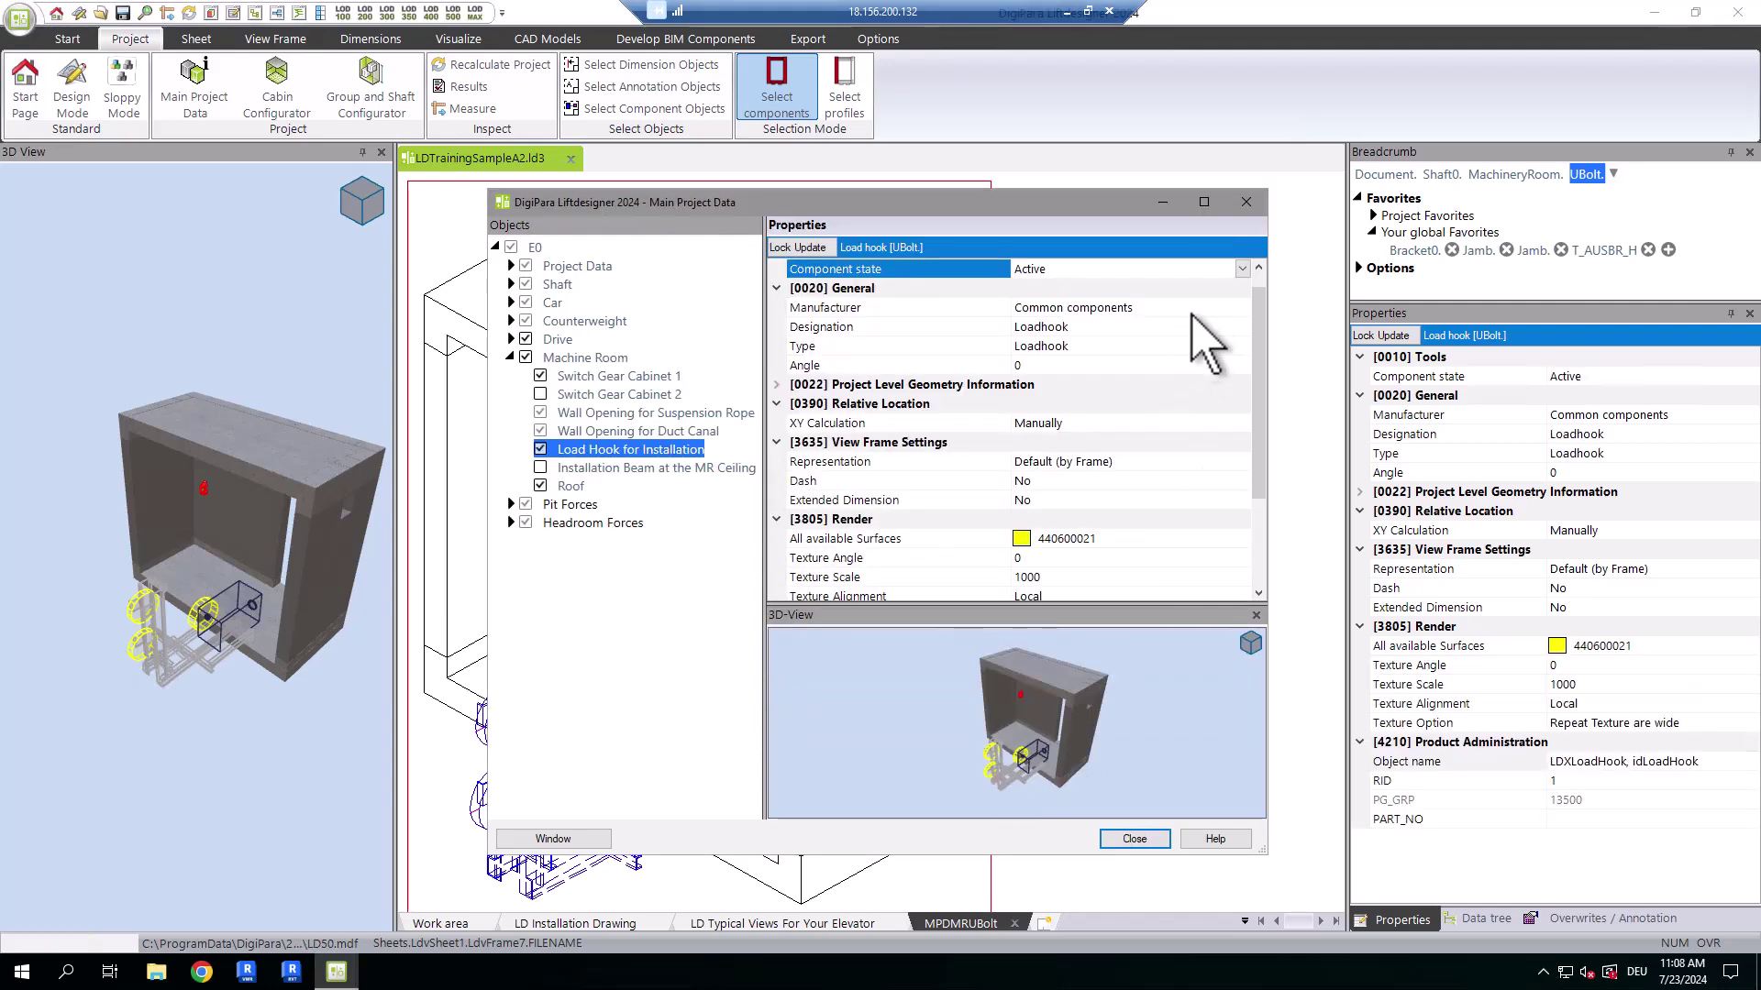
click(1217, 308)
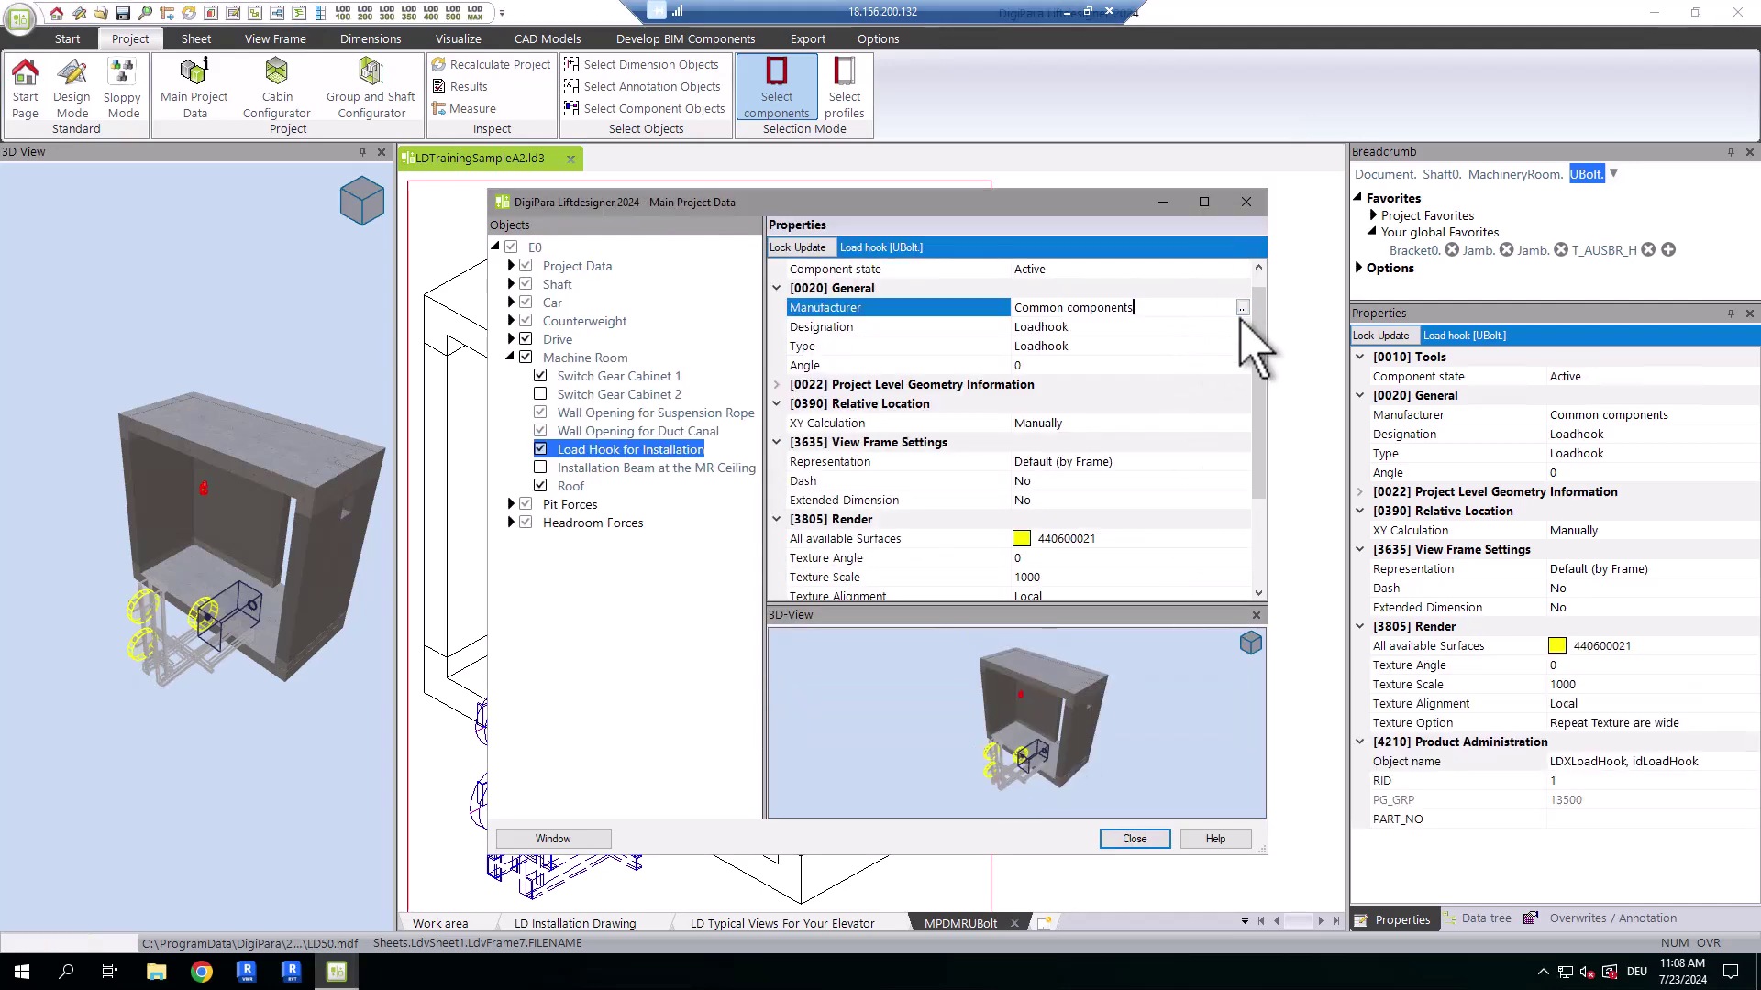
click(1240, 327)
click(1240, 347)
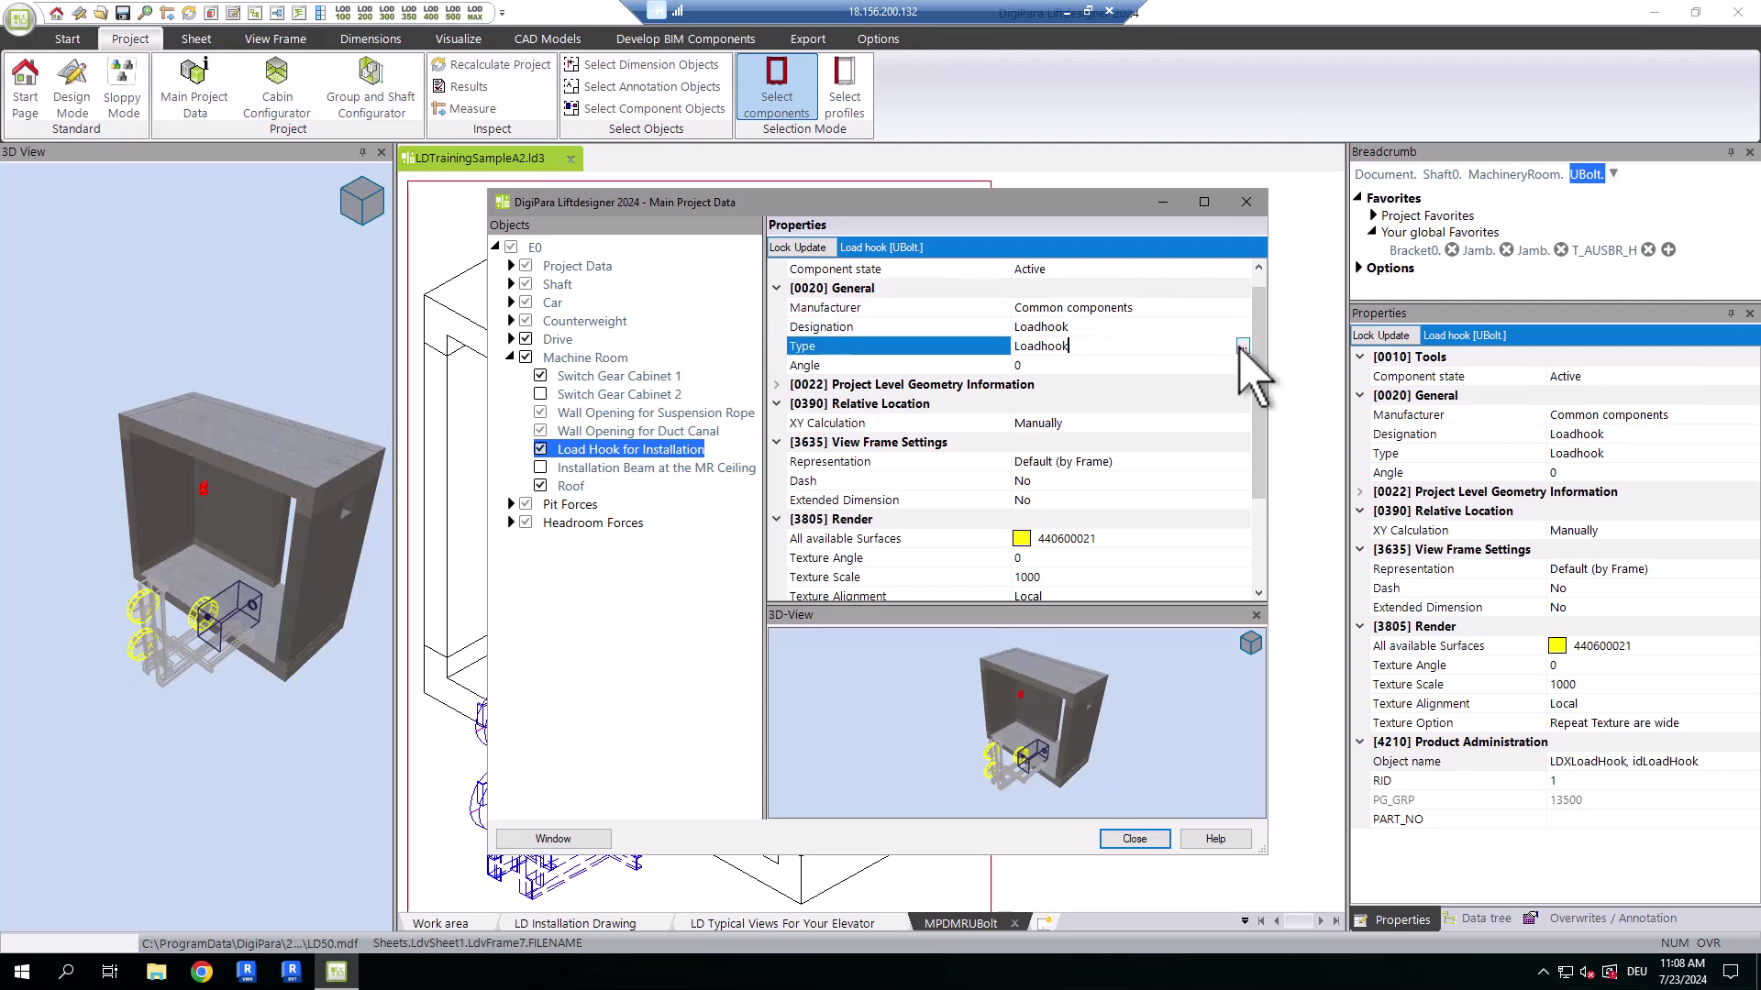
- Reconfirm Loadhook as the load hook's product and close Main Project Data
click(1242, 346)
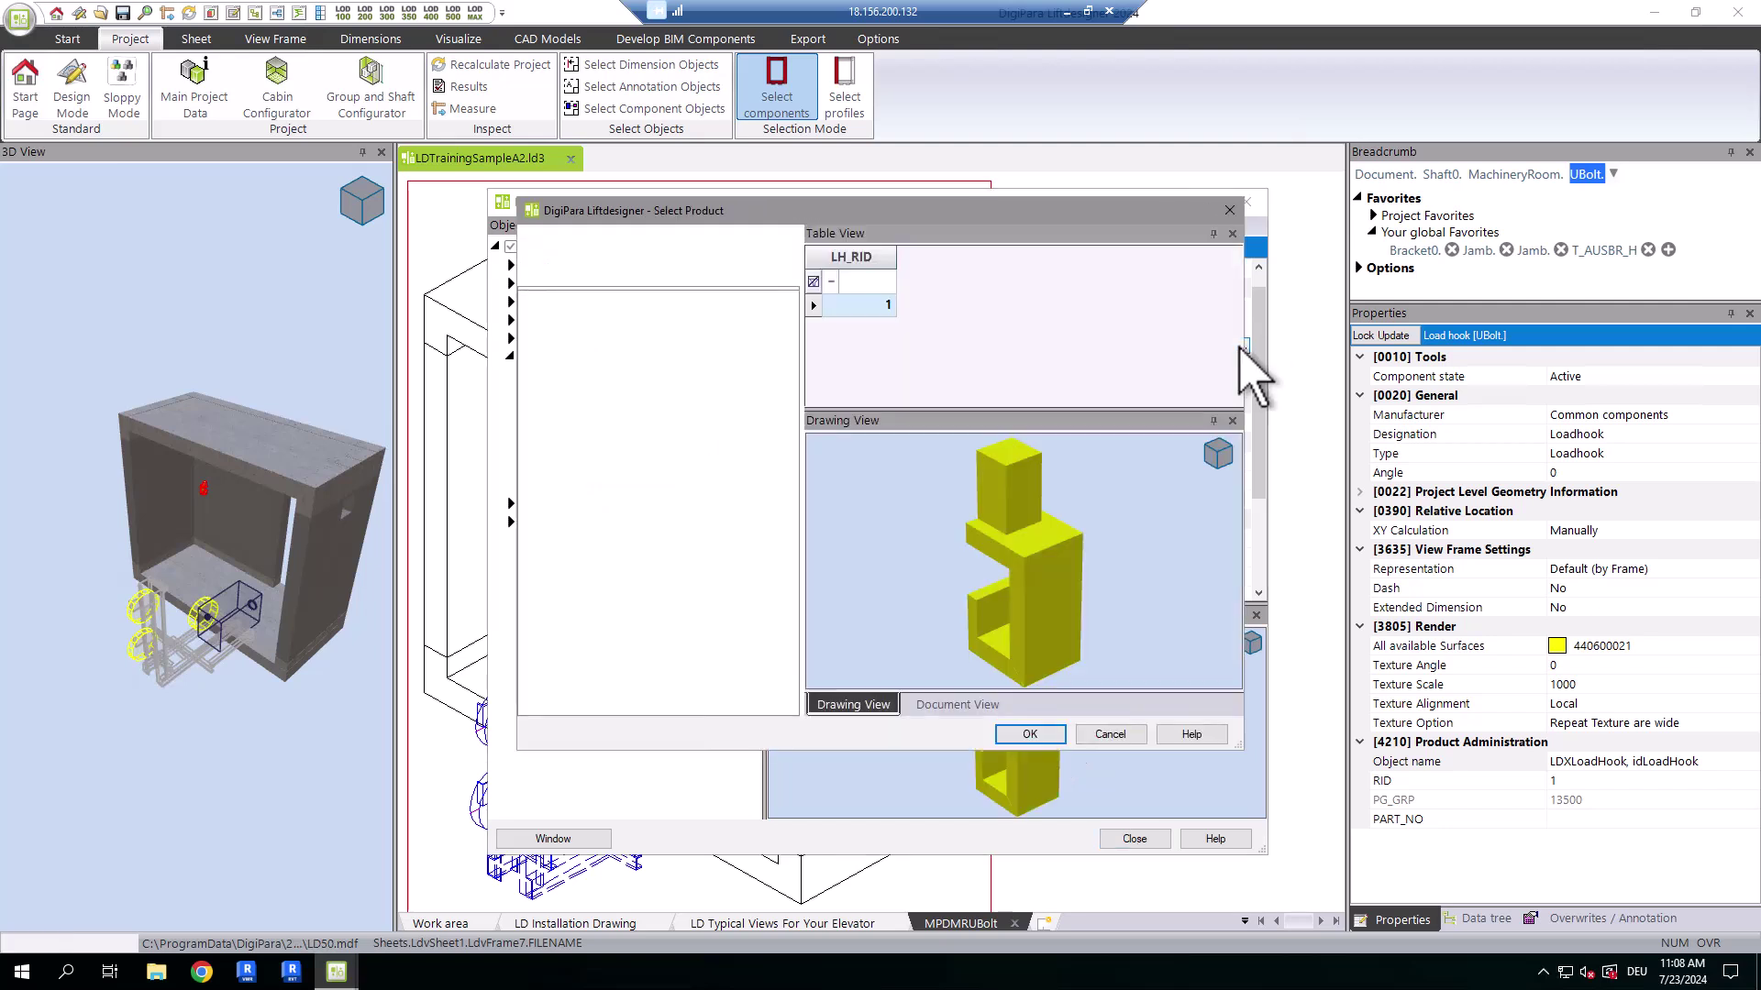
click(1030, 733)
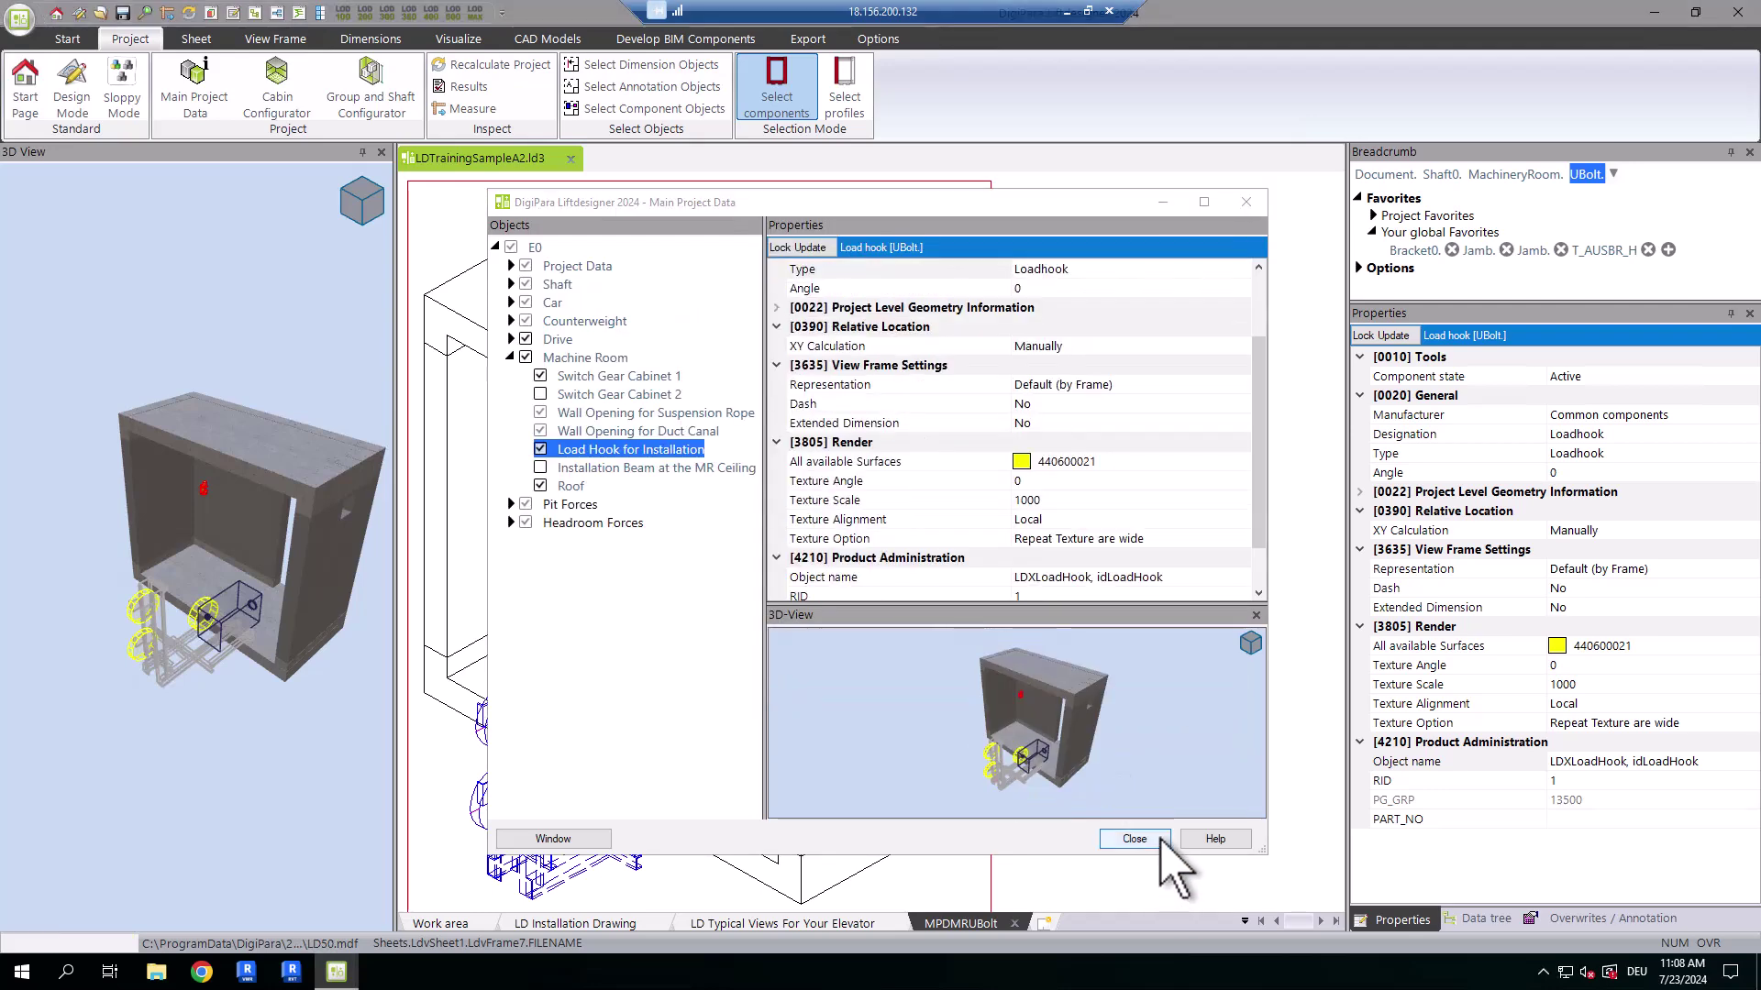
click(1160, 837)
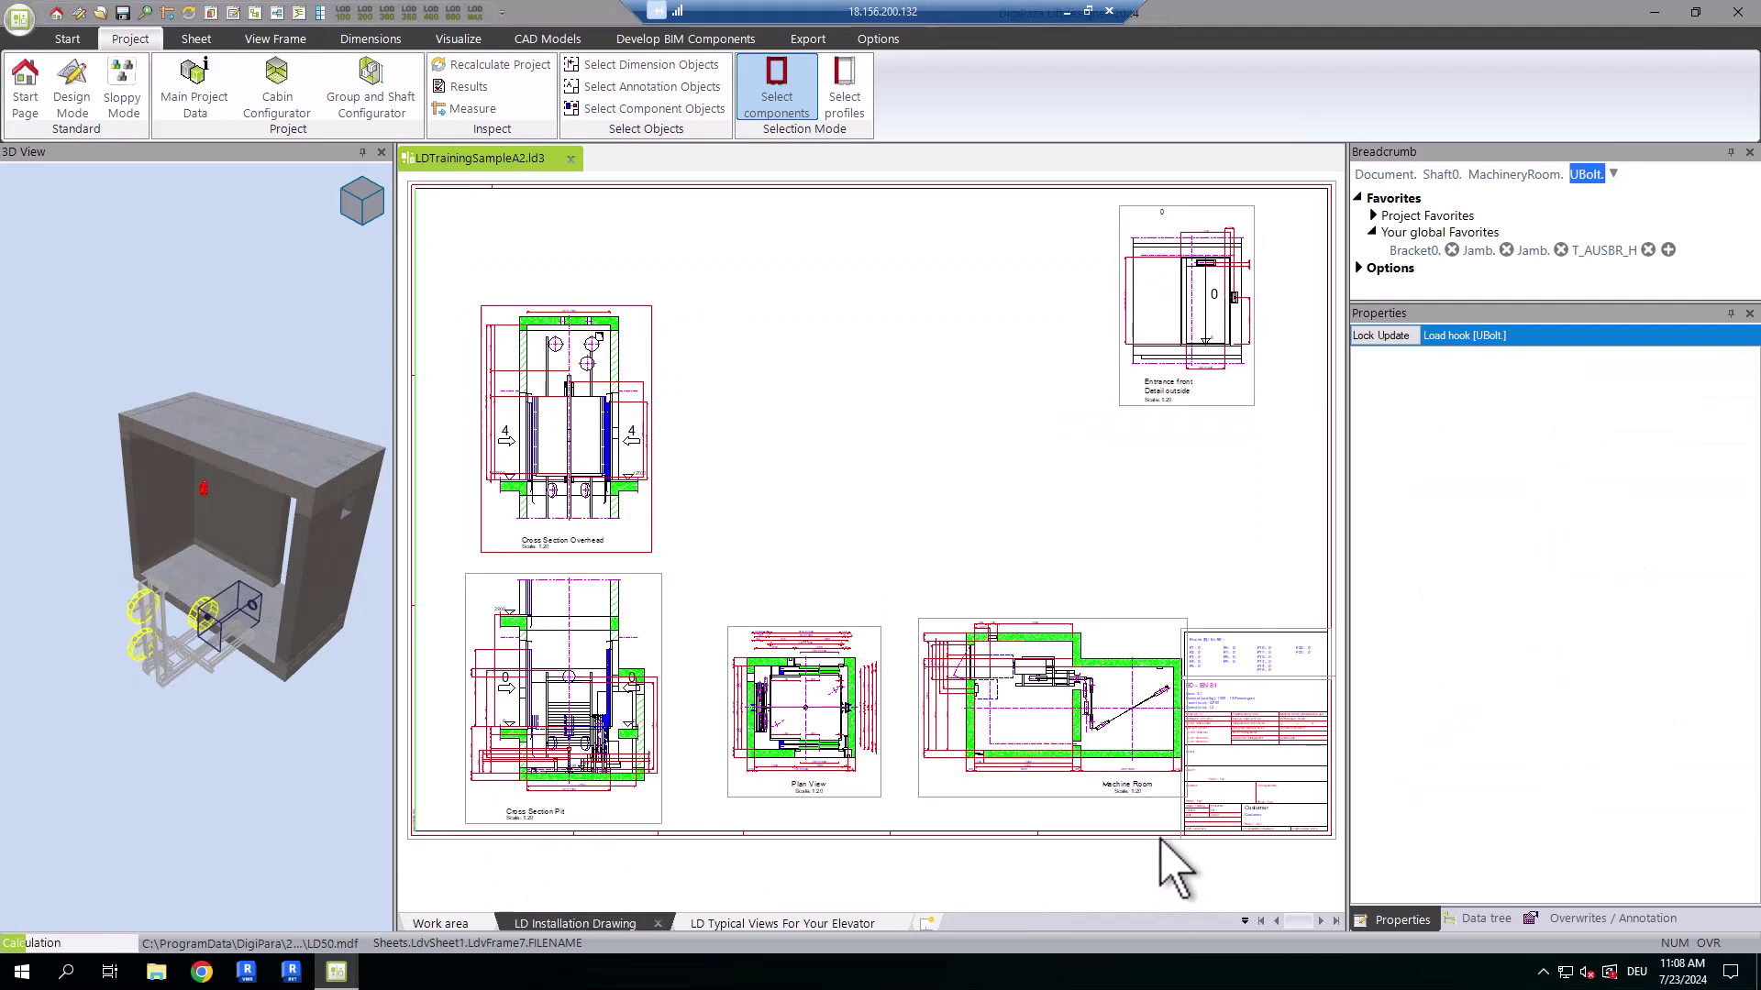
scroll(433, 363, up, 3)
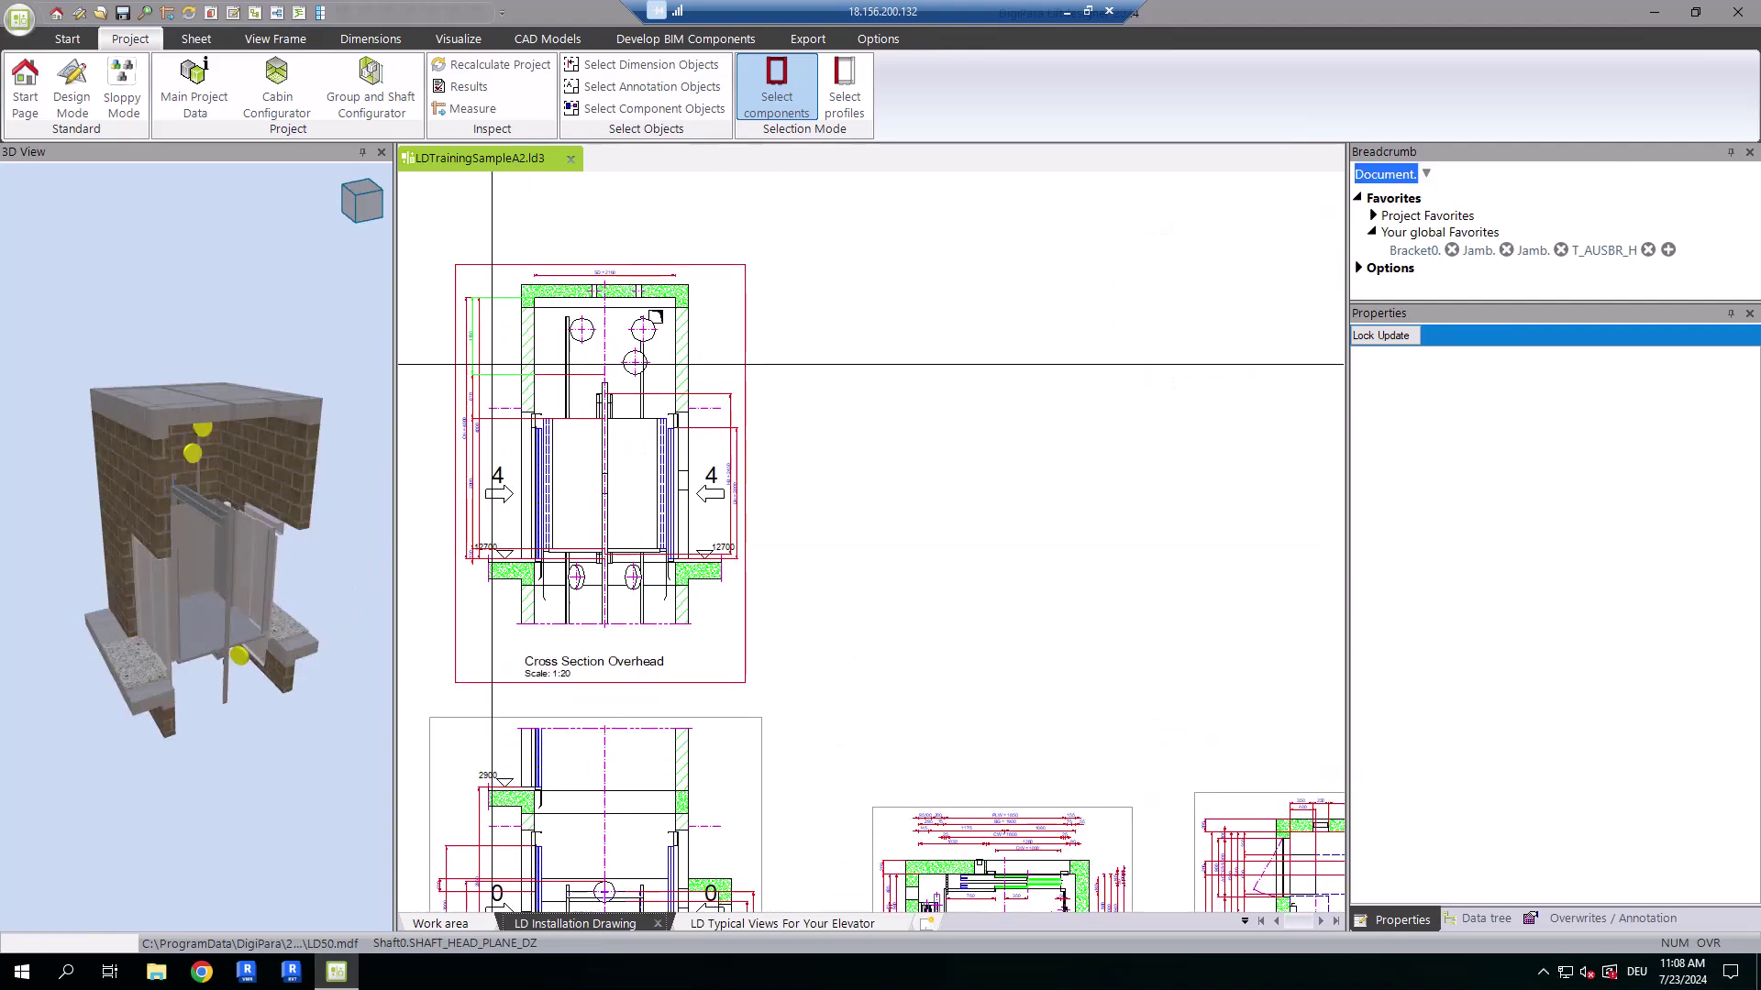
- Select the landing door and navigate via Entries1 to the front entrance's Load hook [UBolt.]
scroll(433, 363, up, 1)
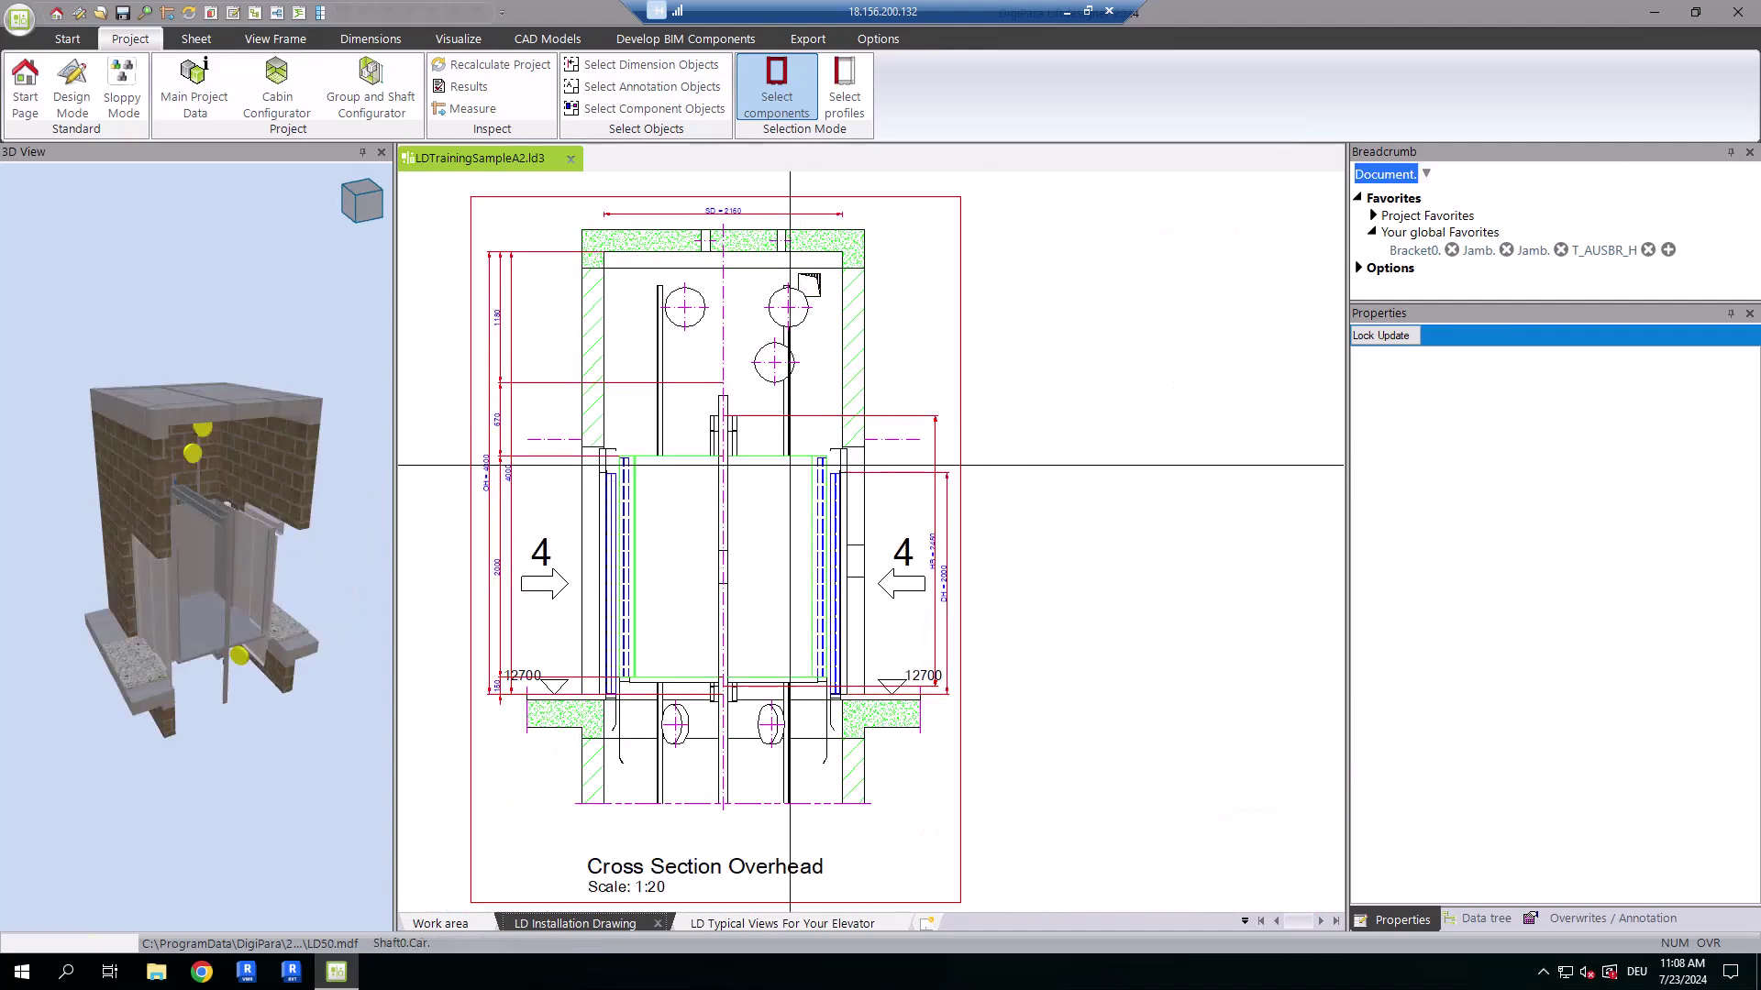
click(628, 511)
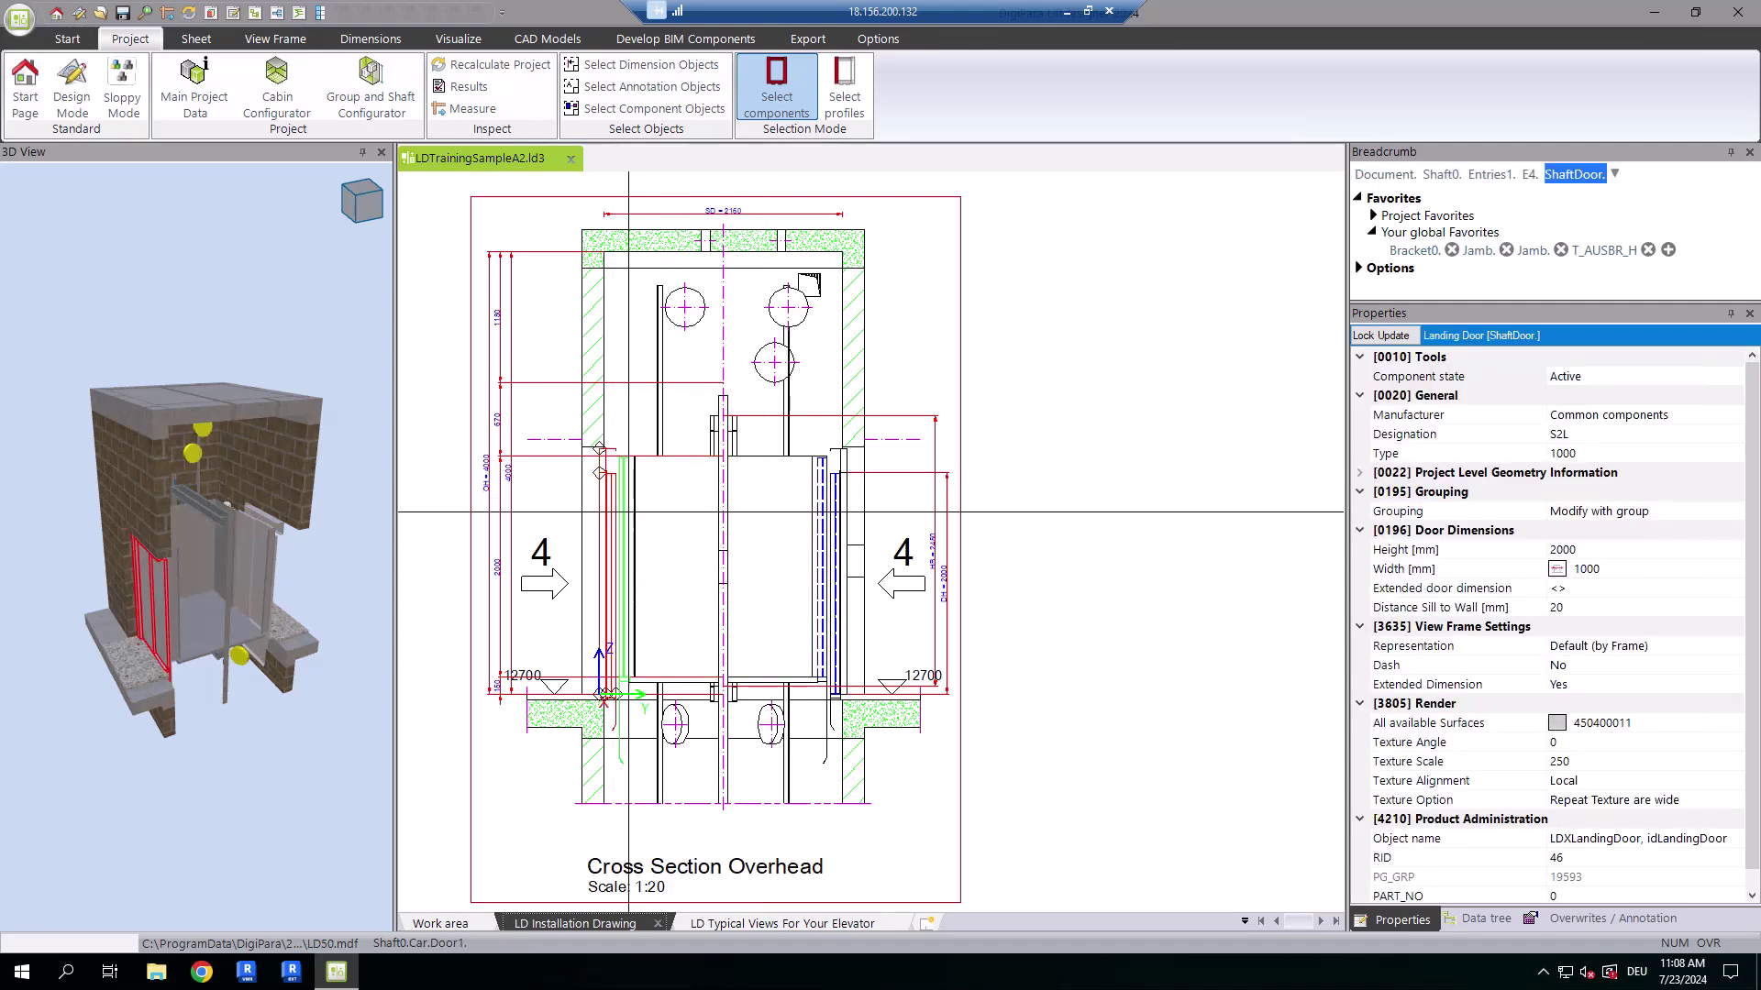
click(1501, 176)
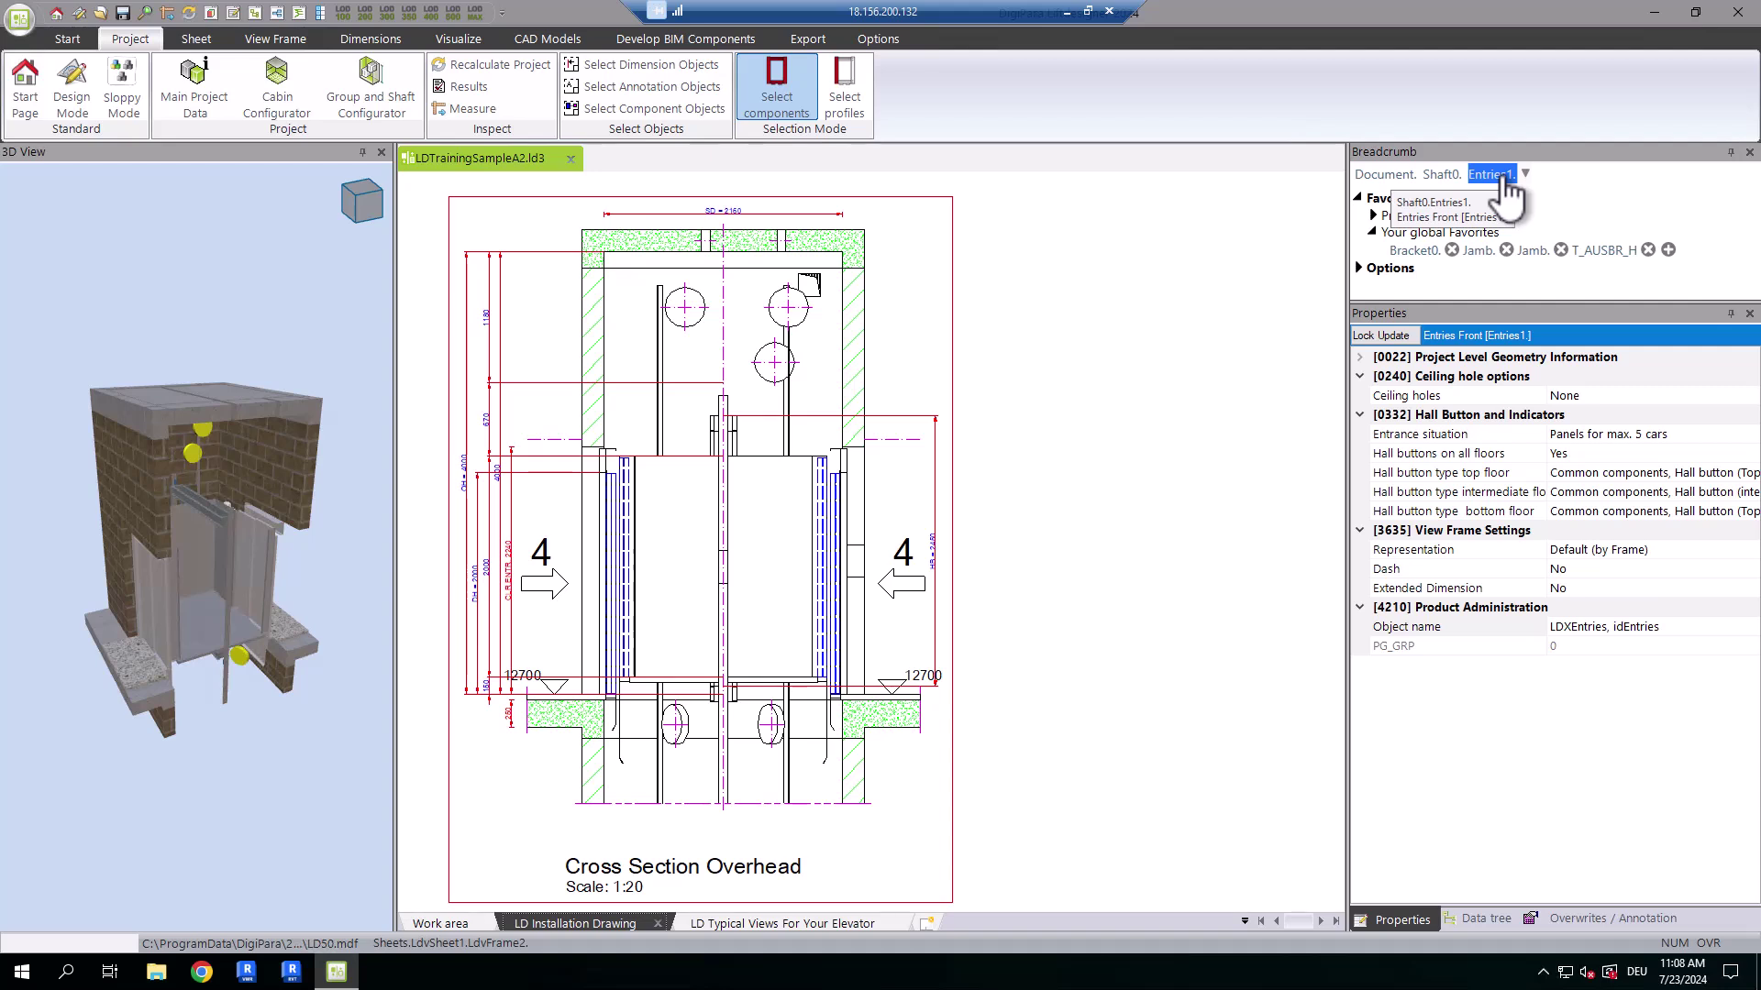
click(1526, 174)
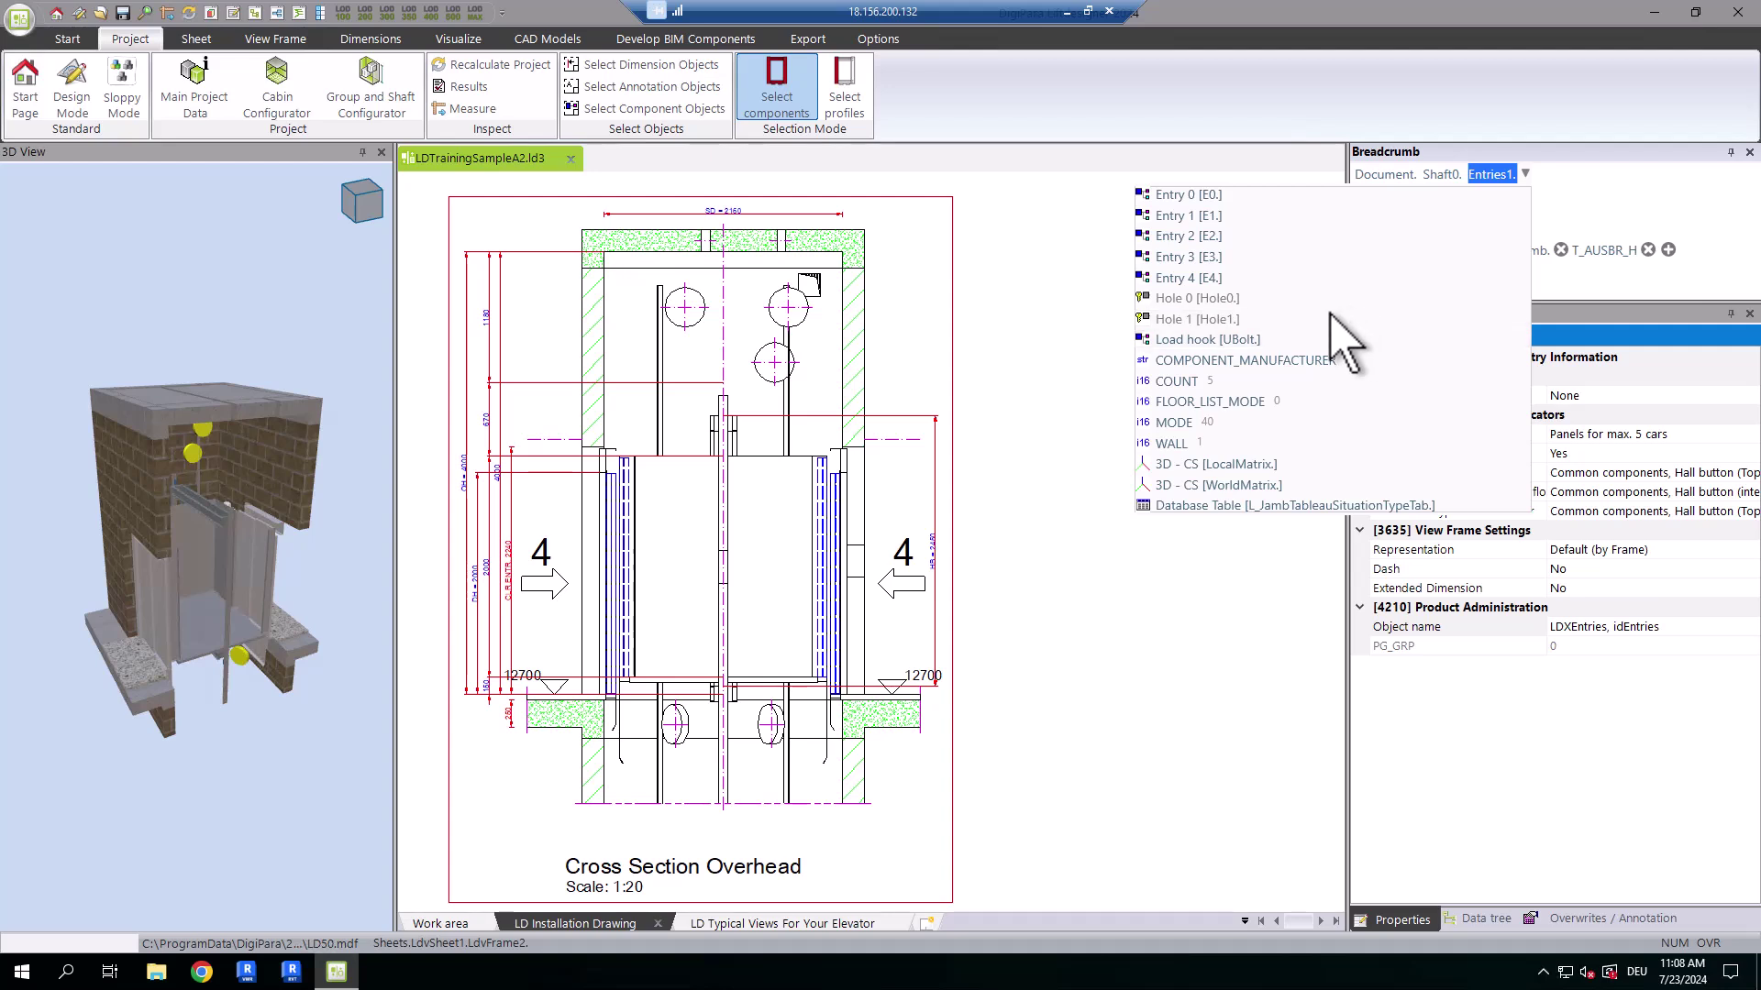
click(1259, 338)
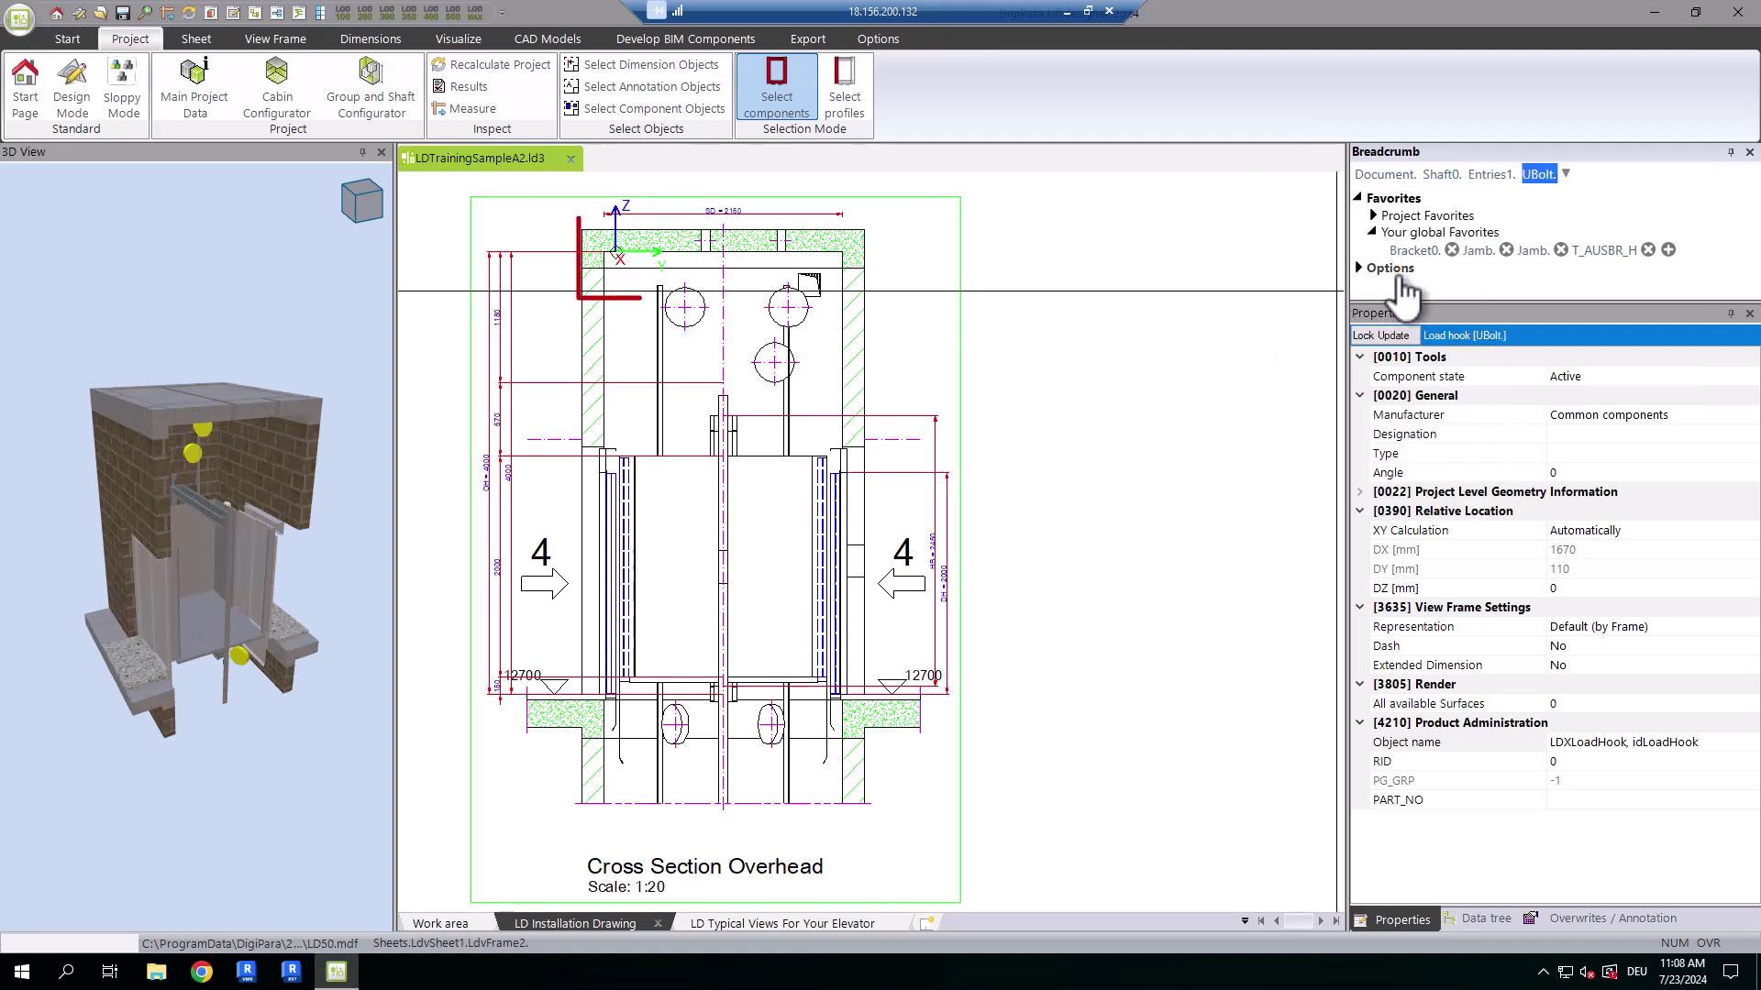
- Set that load hook's Designation to the Common components Loadhook product
click(1662, 434)
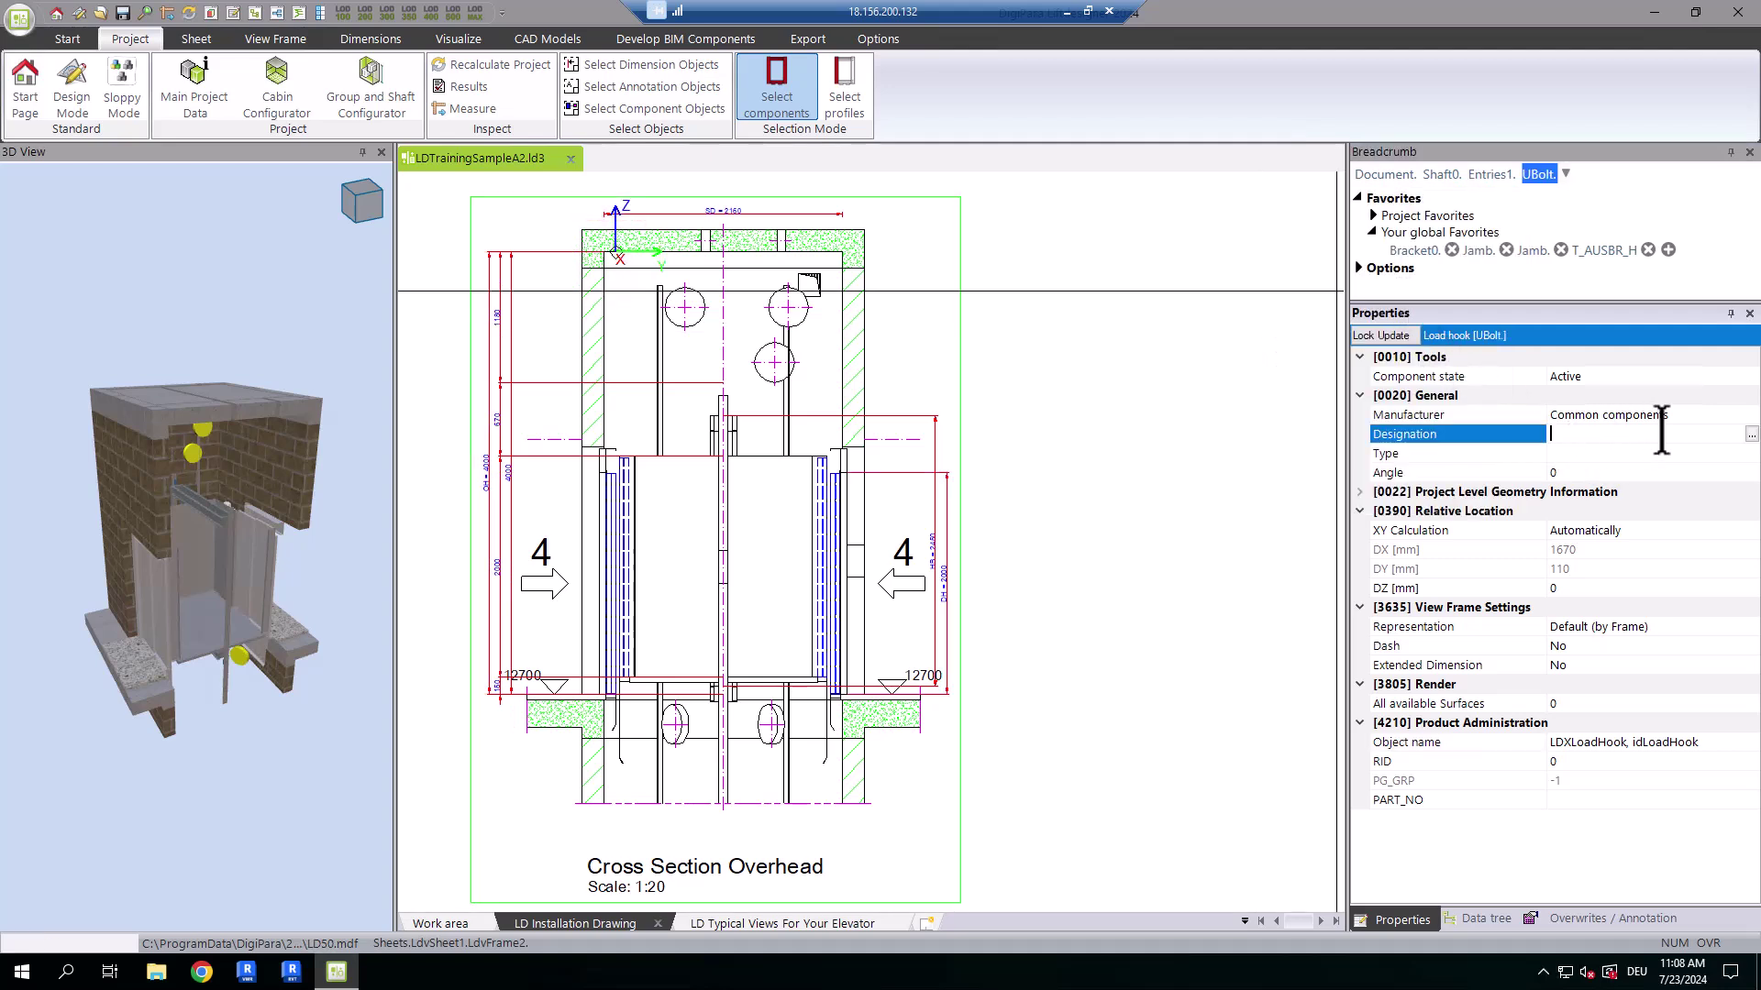
click(1751, 435)
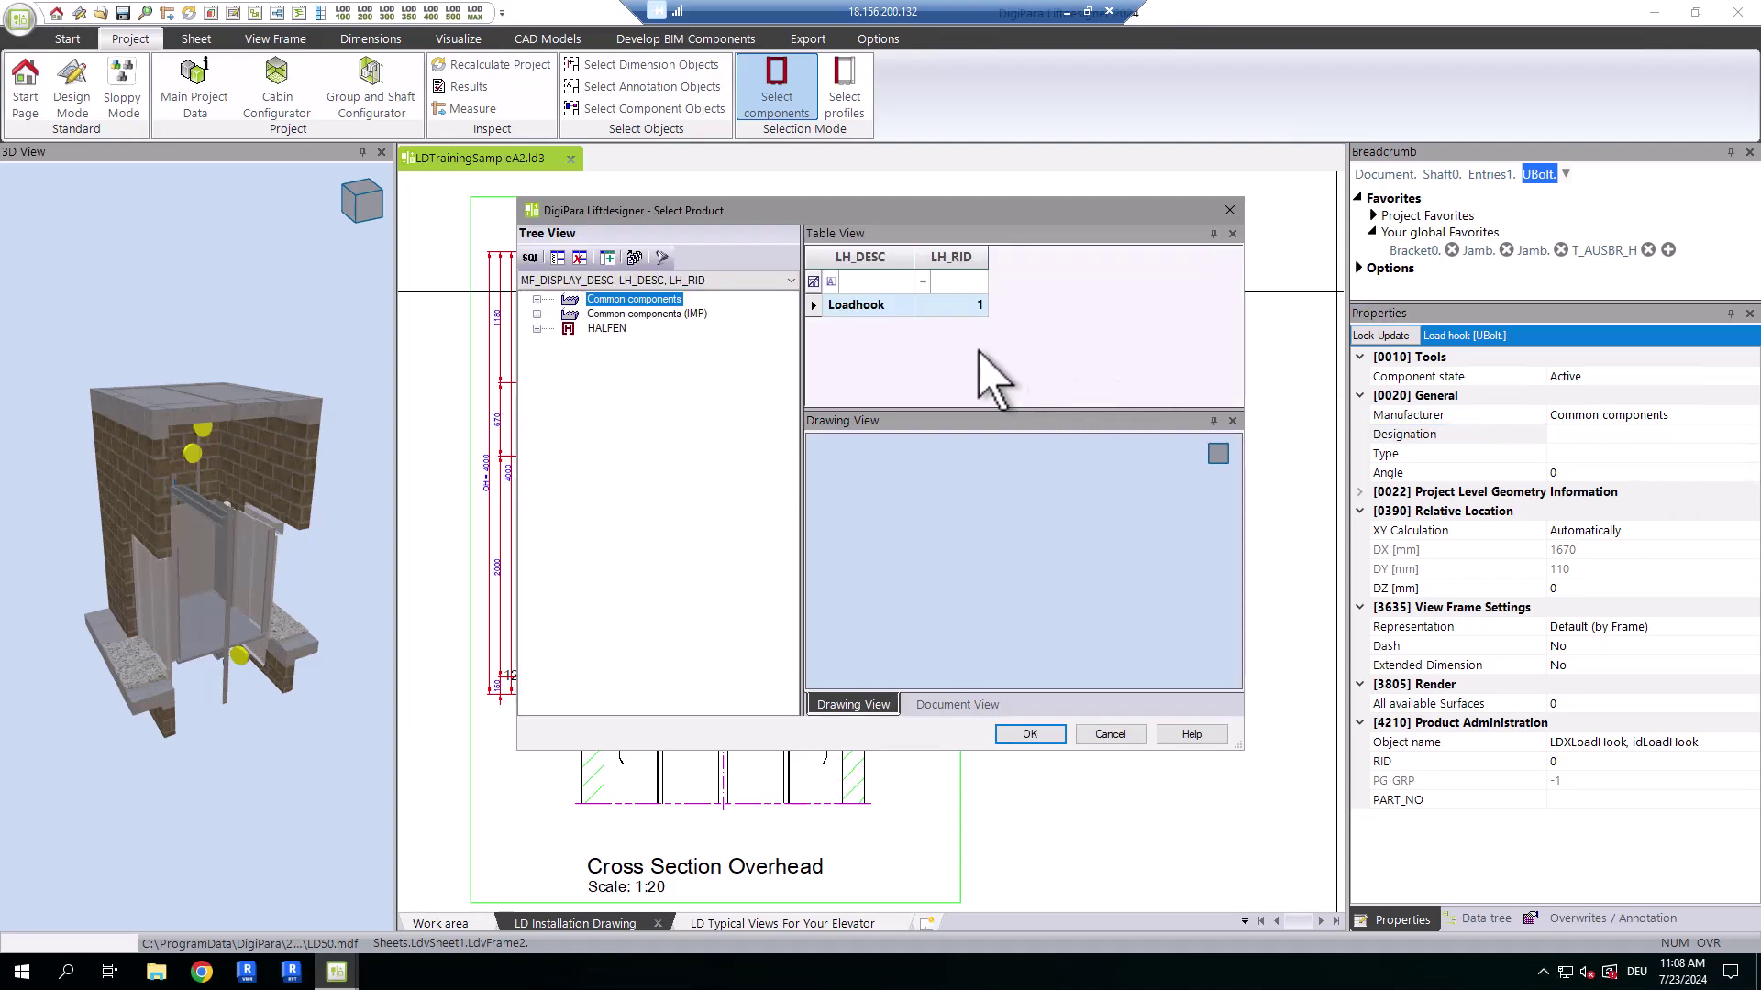
click(917, 306)
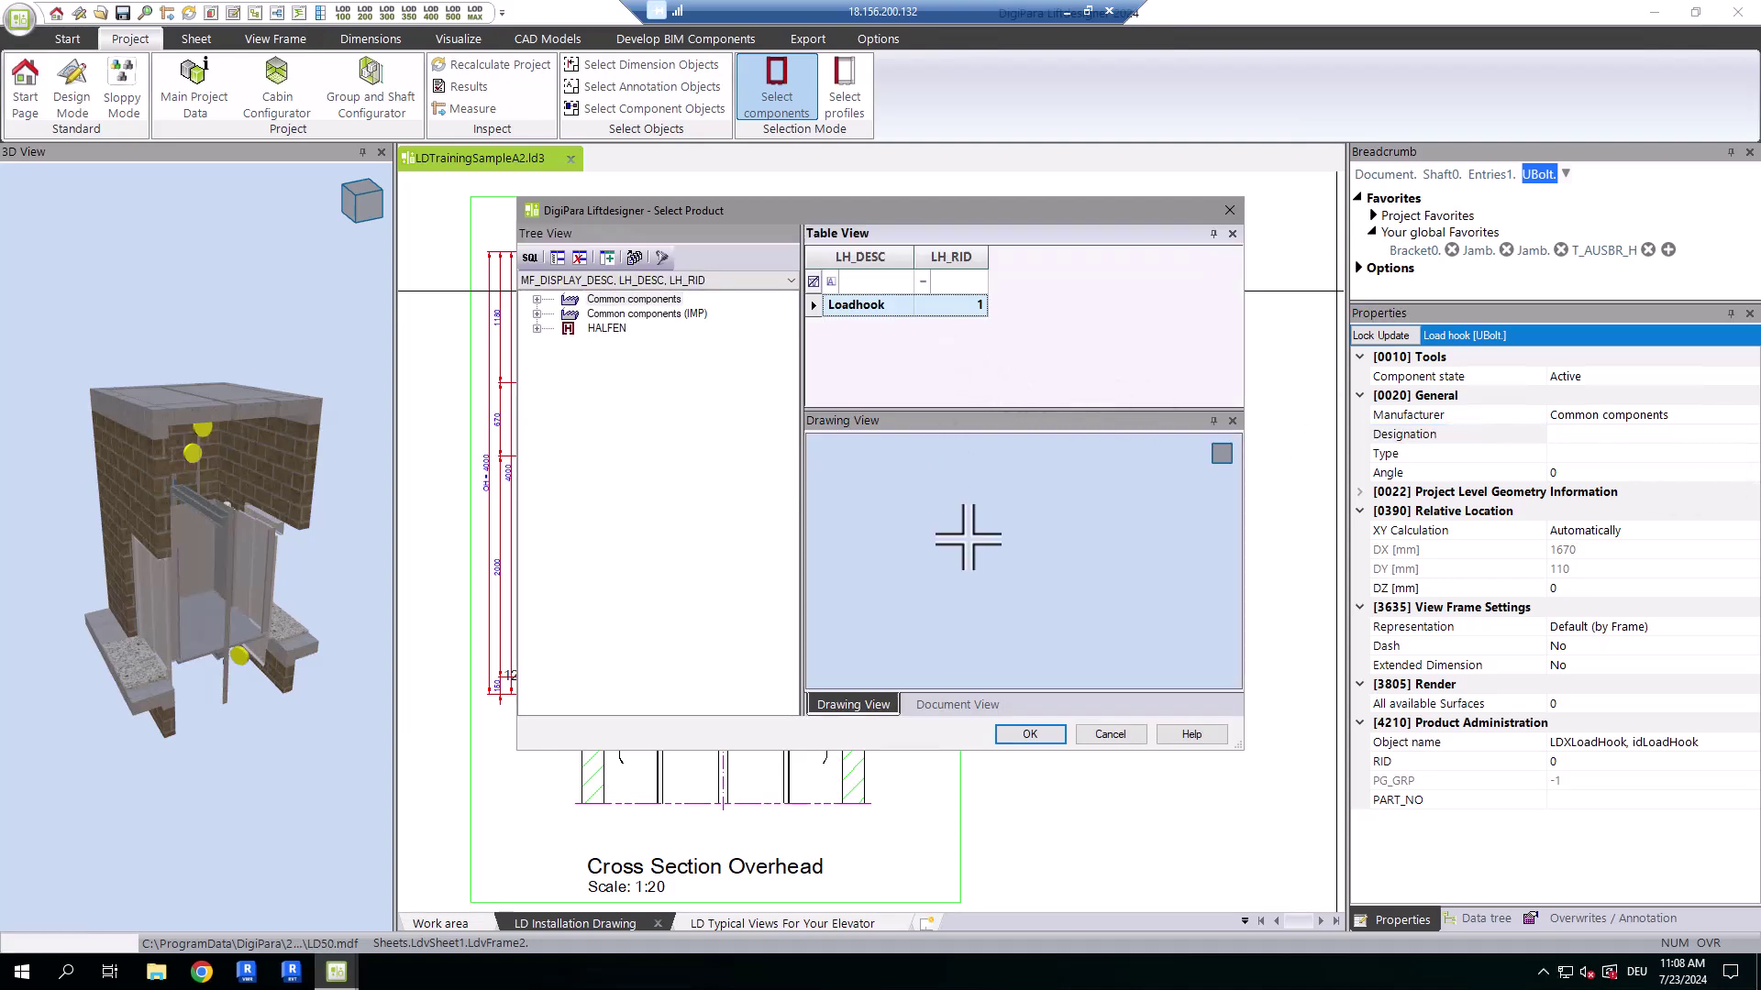
click(1052, 737)
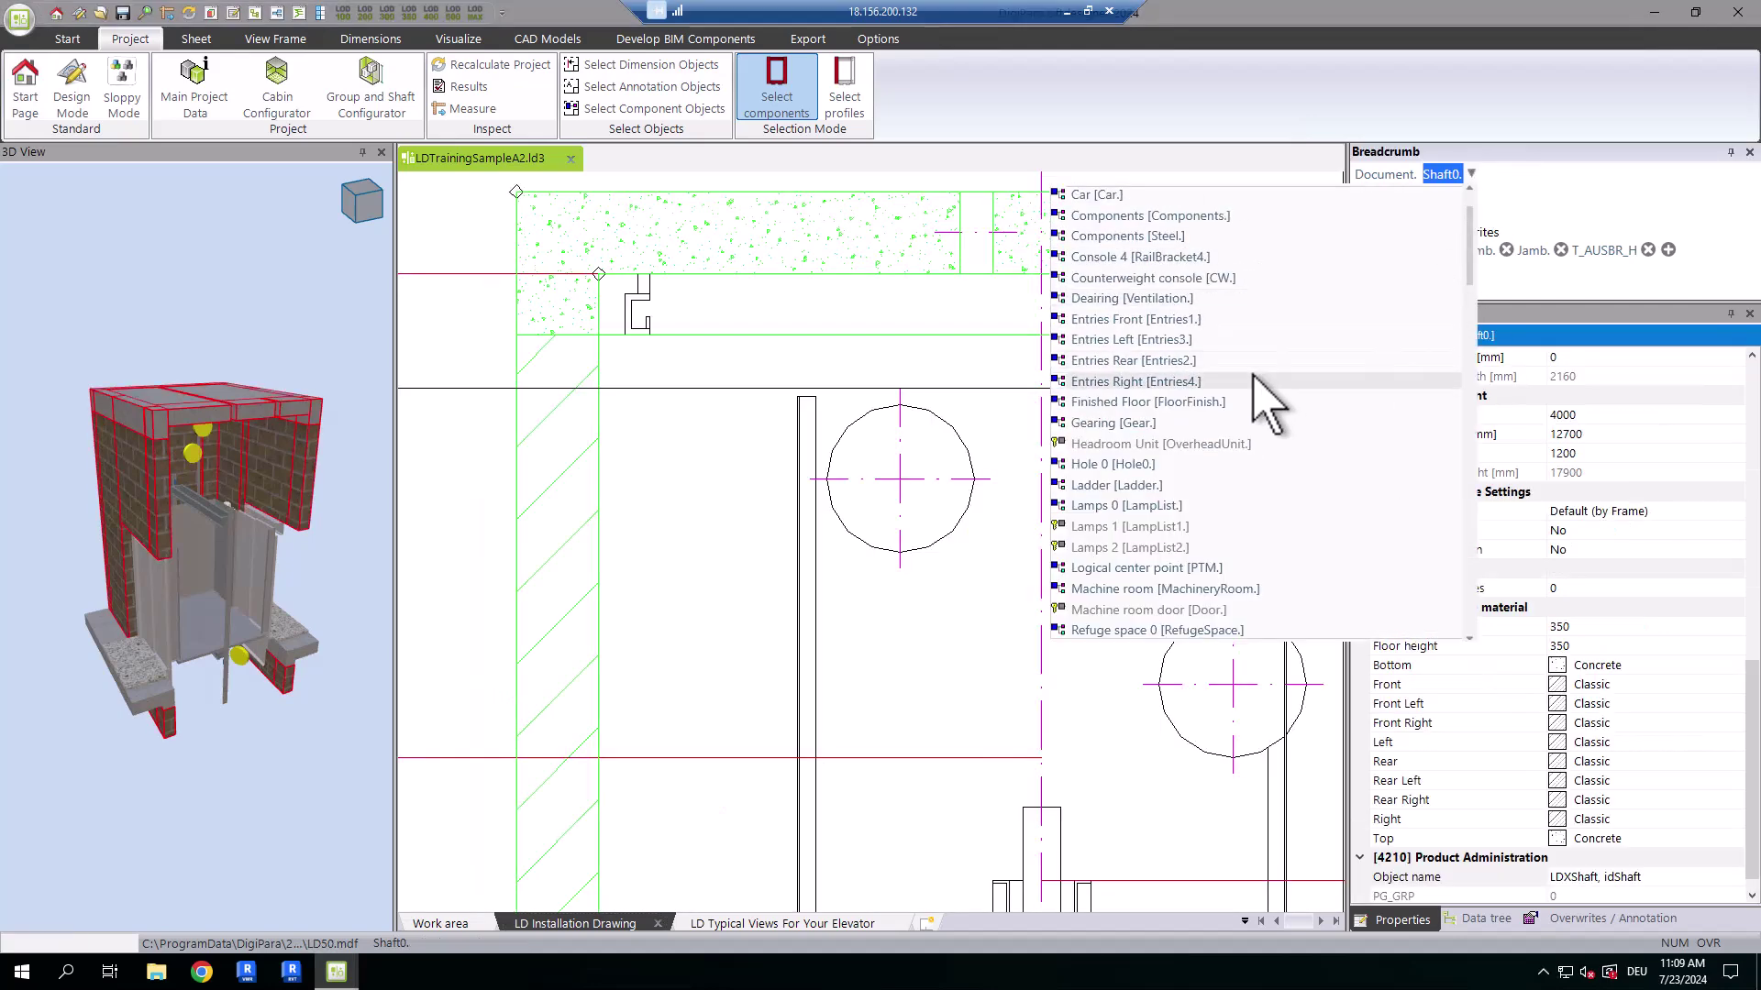
- Select the Load hook under Entries Rear [Entries2] and assign it the Loadhook product
click(1309, 302)
click(1500, 177)
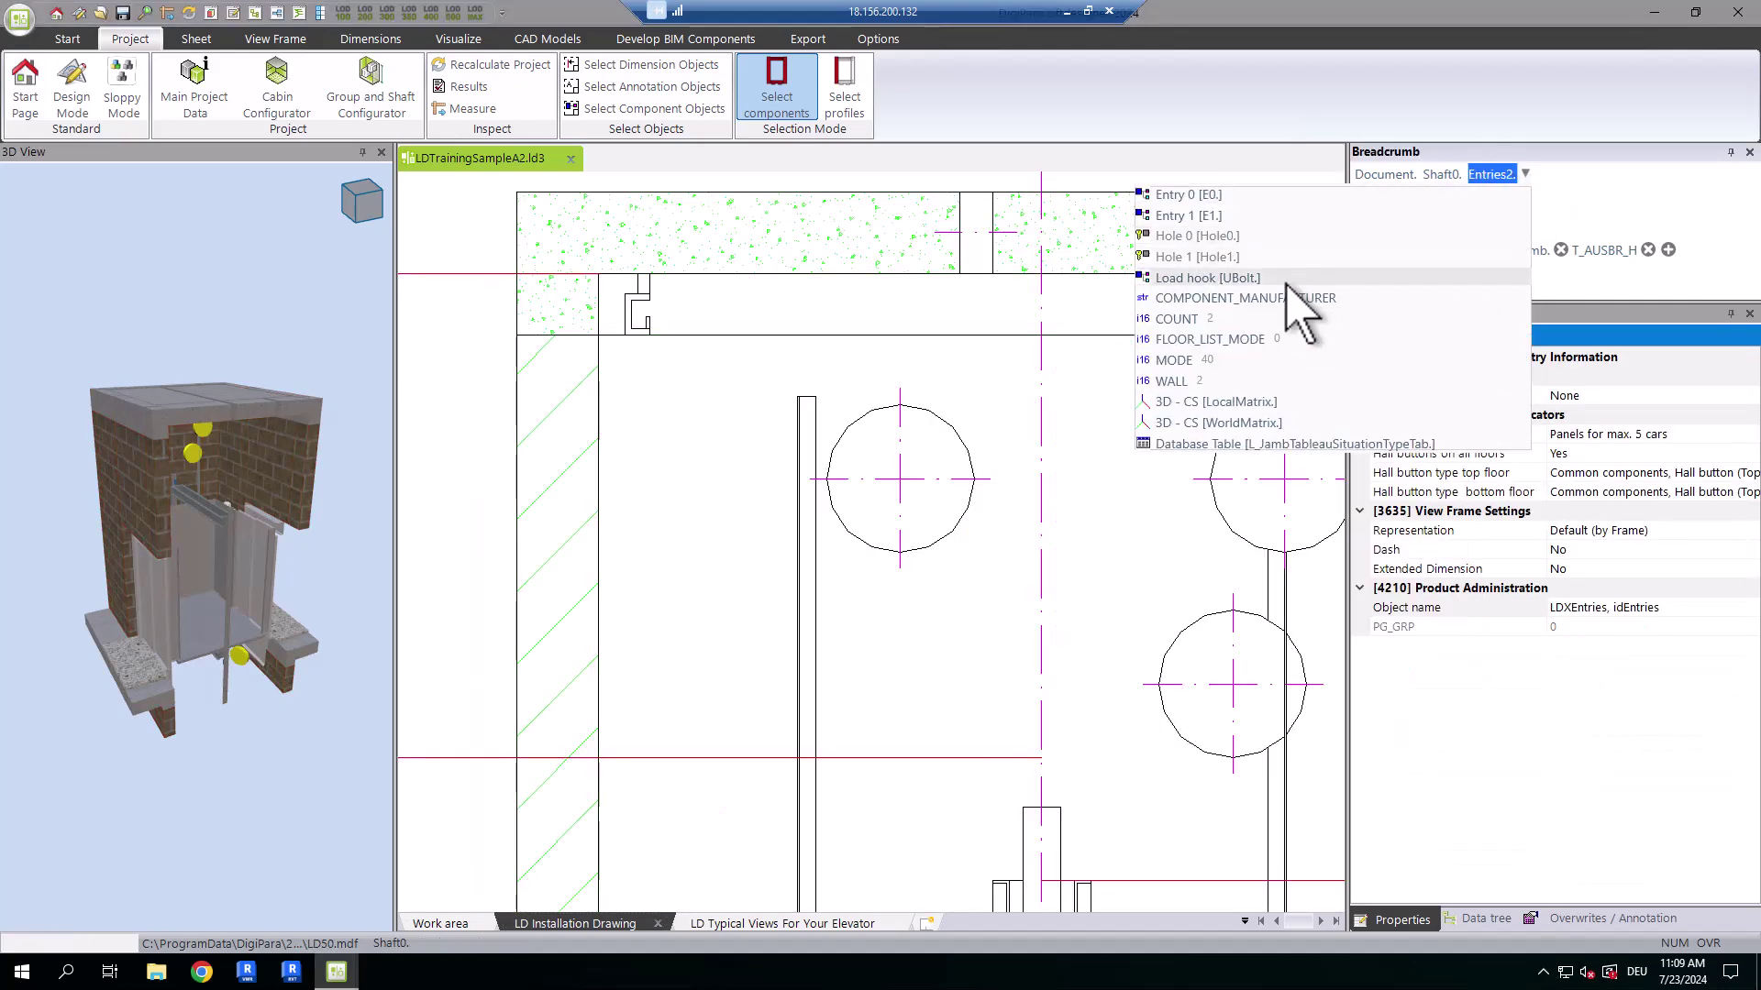
click(1289, 277)
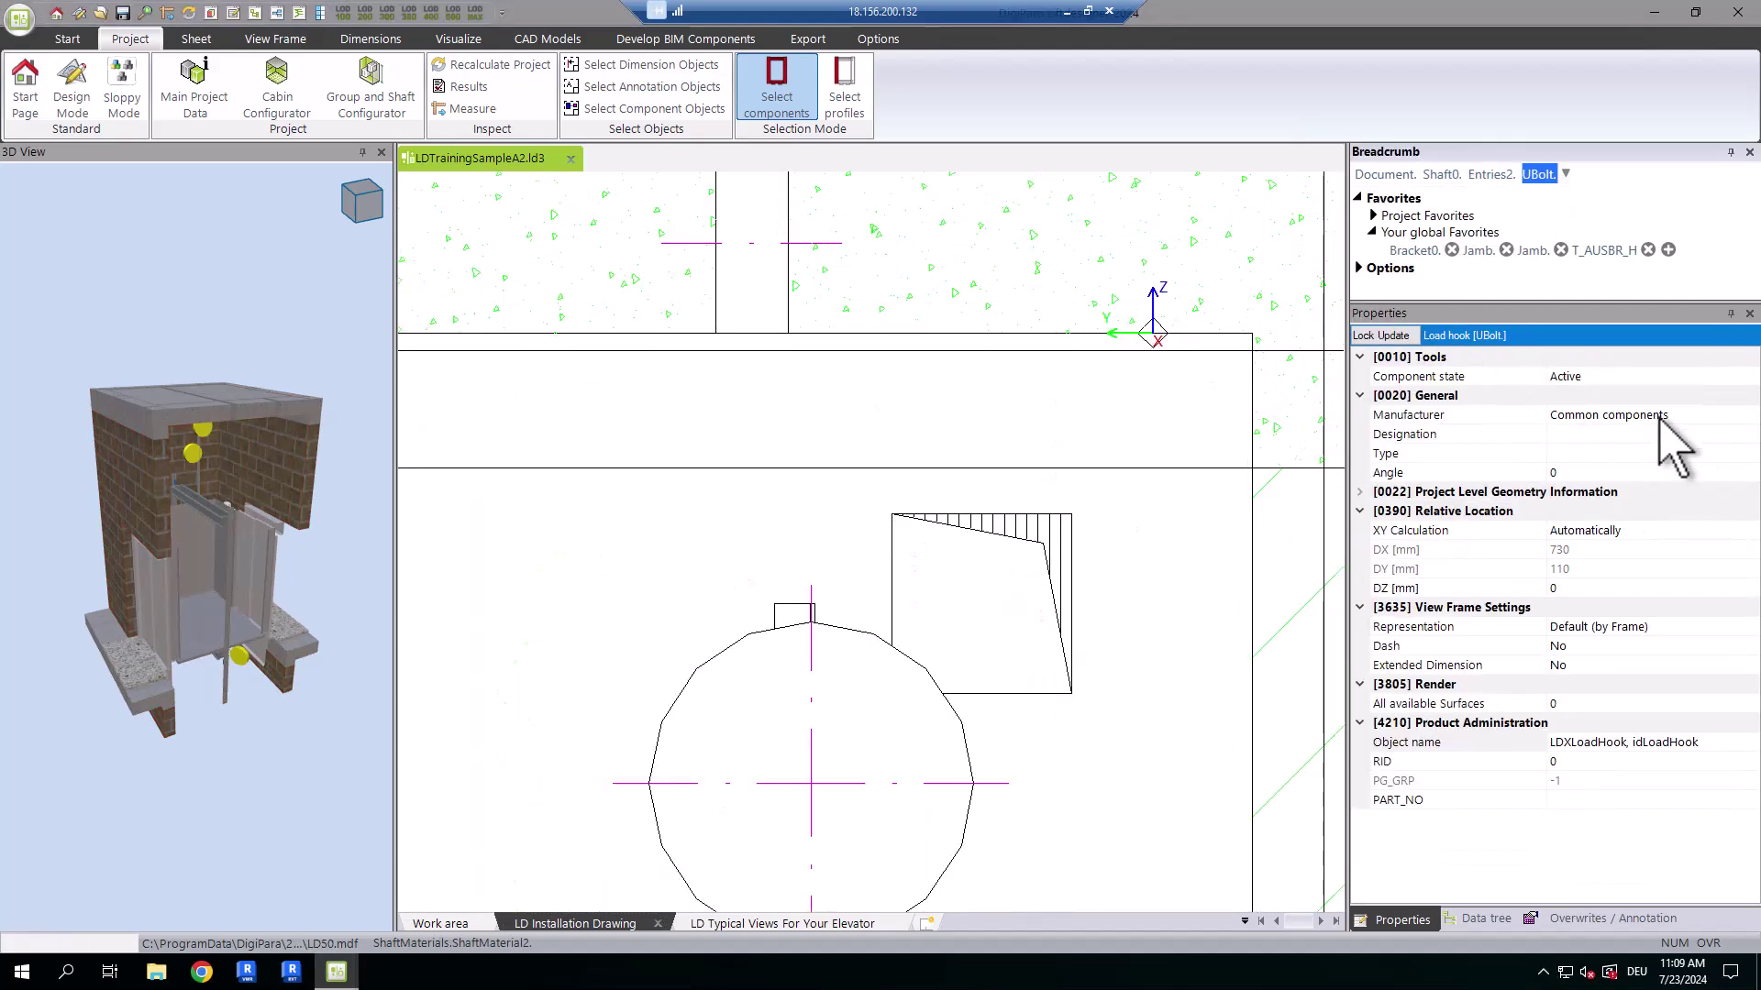
click(1731, 432)
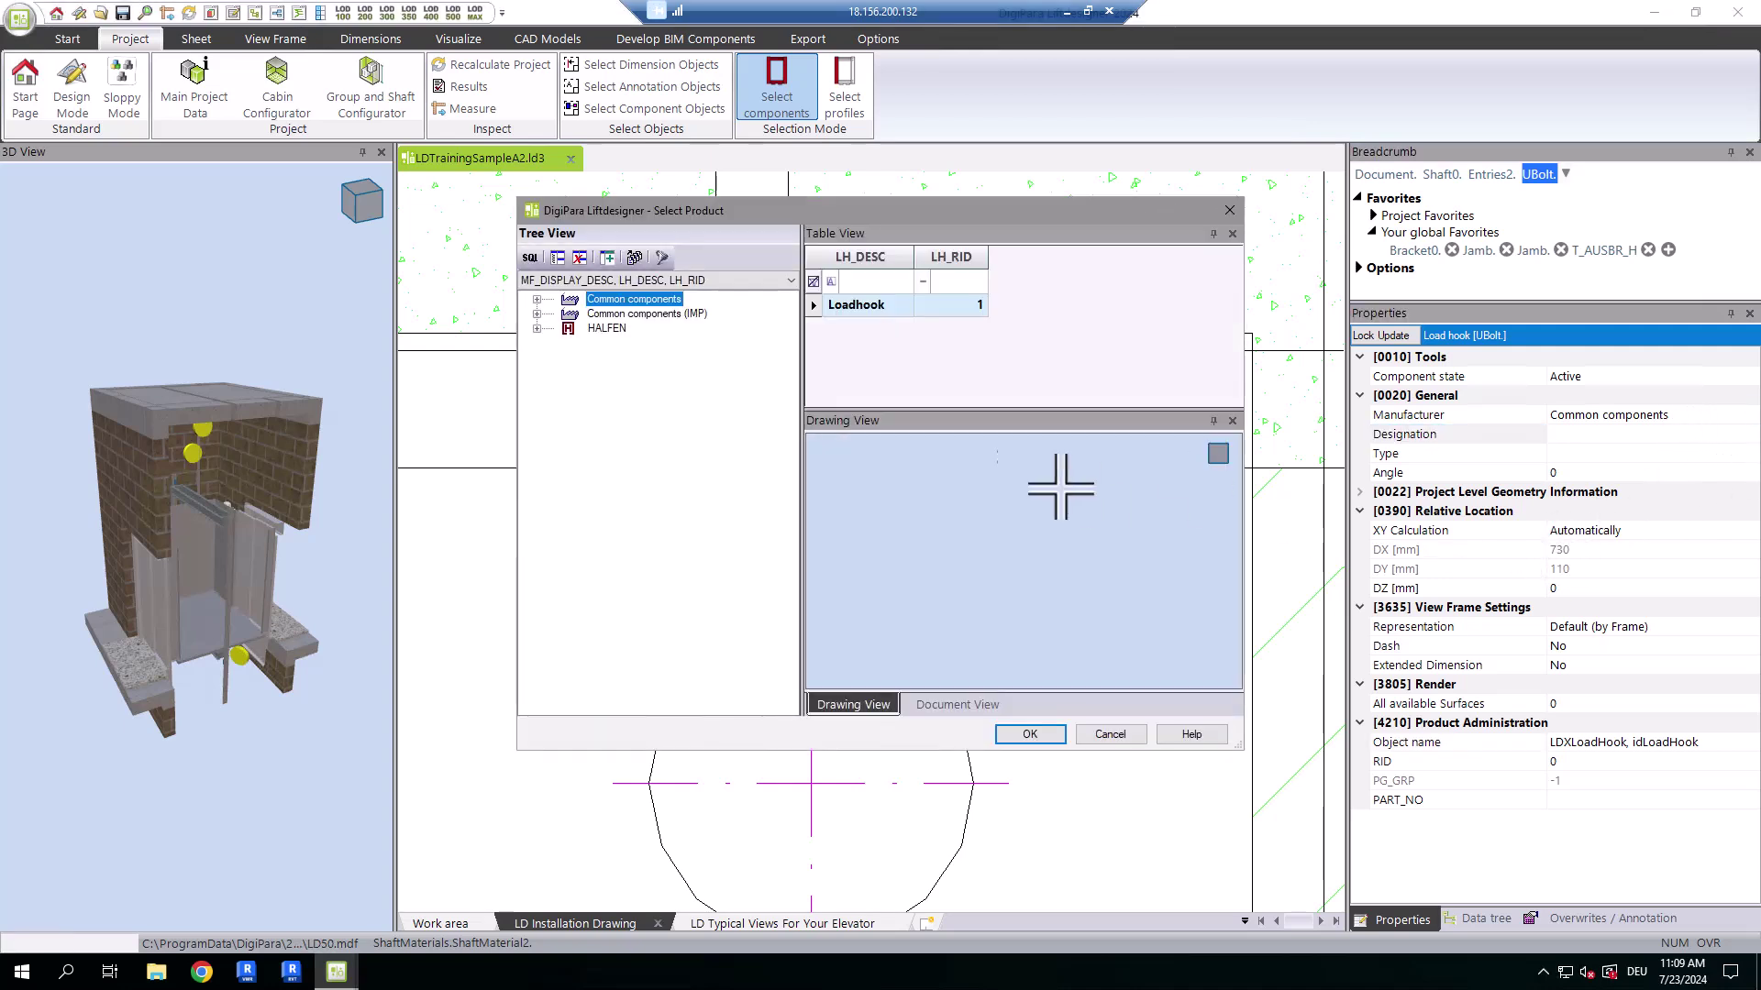
click(1053, 736)
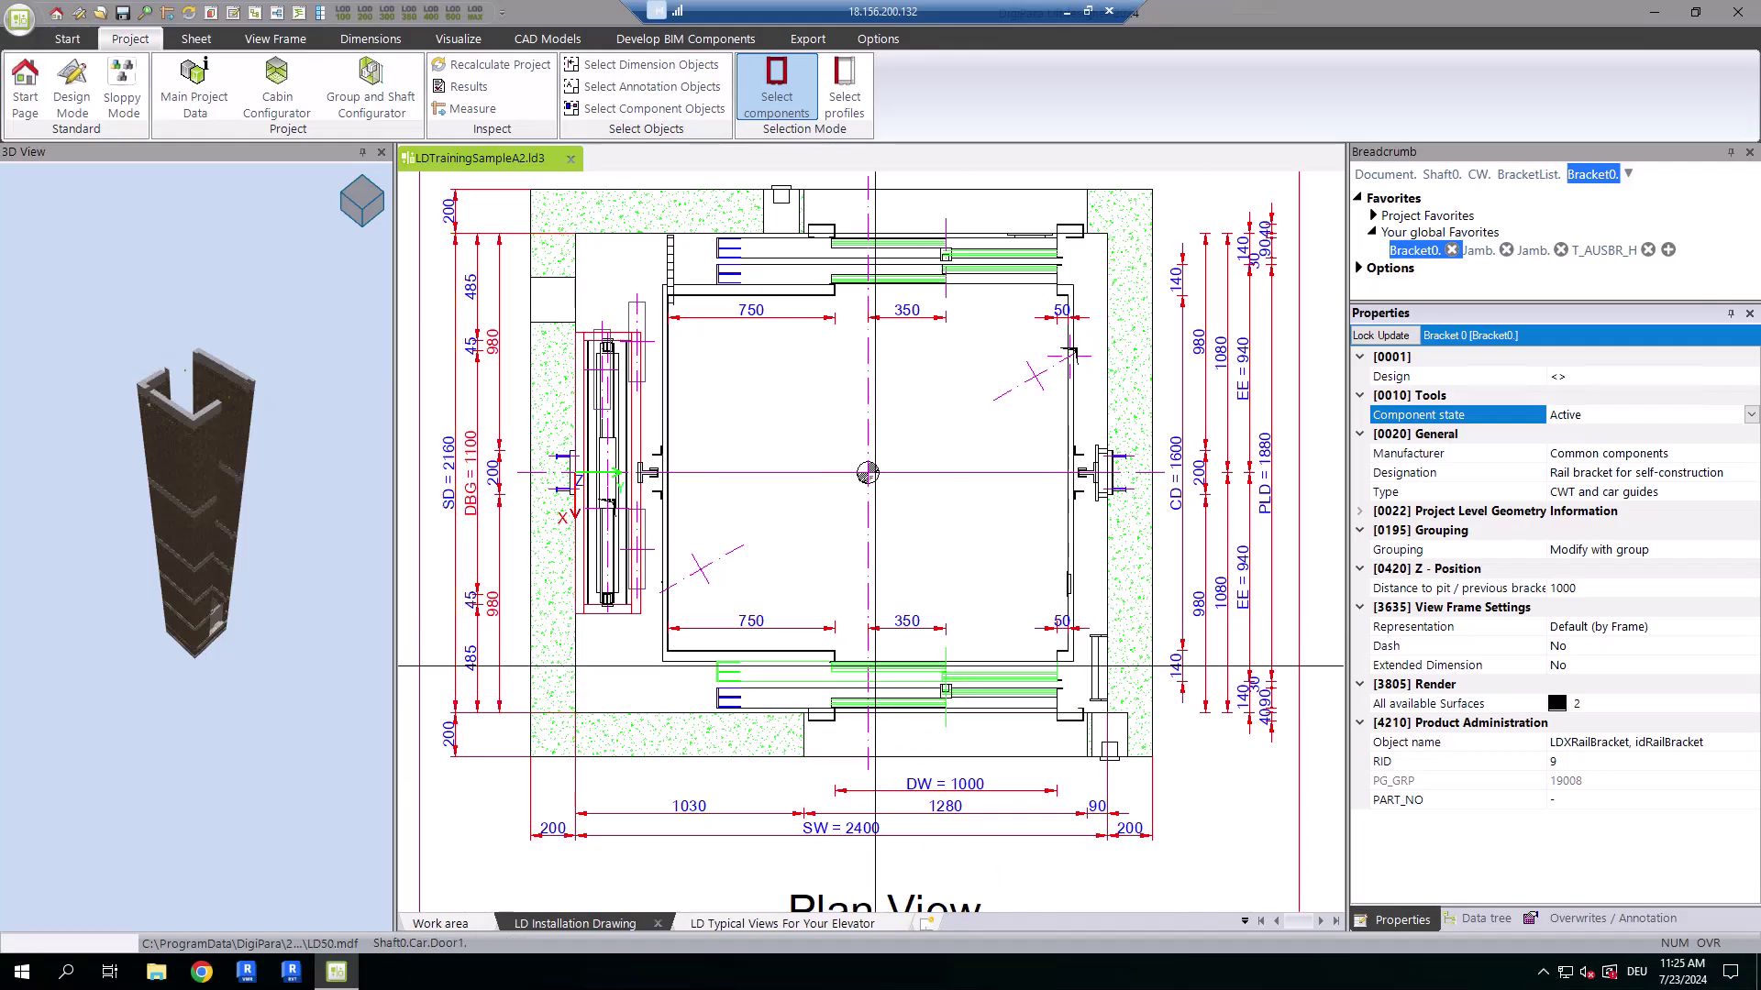
- Set the front car door's component state to Inactive
click(876, 665)
click(1662, 376)
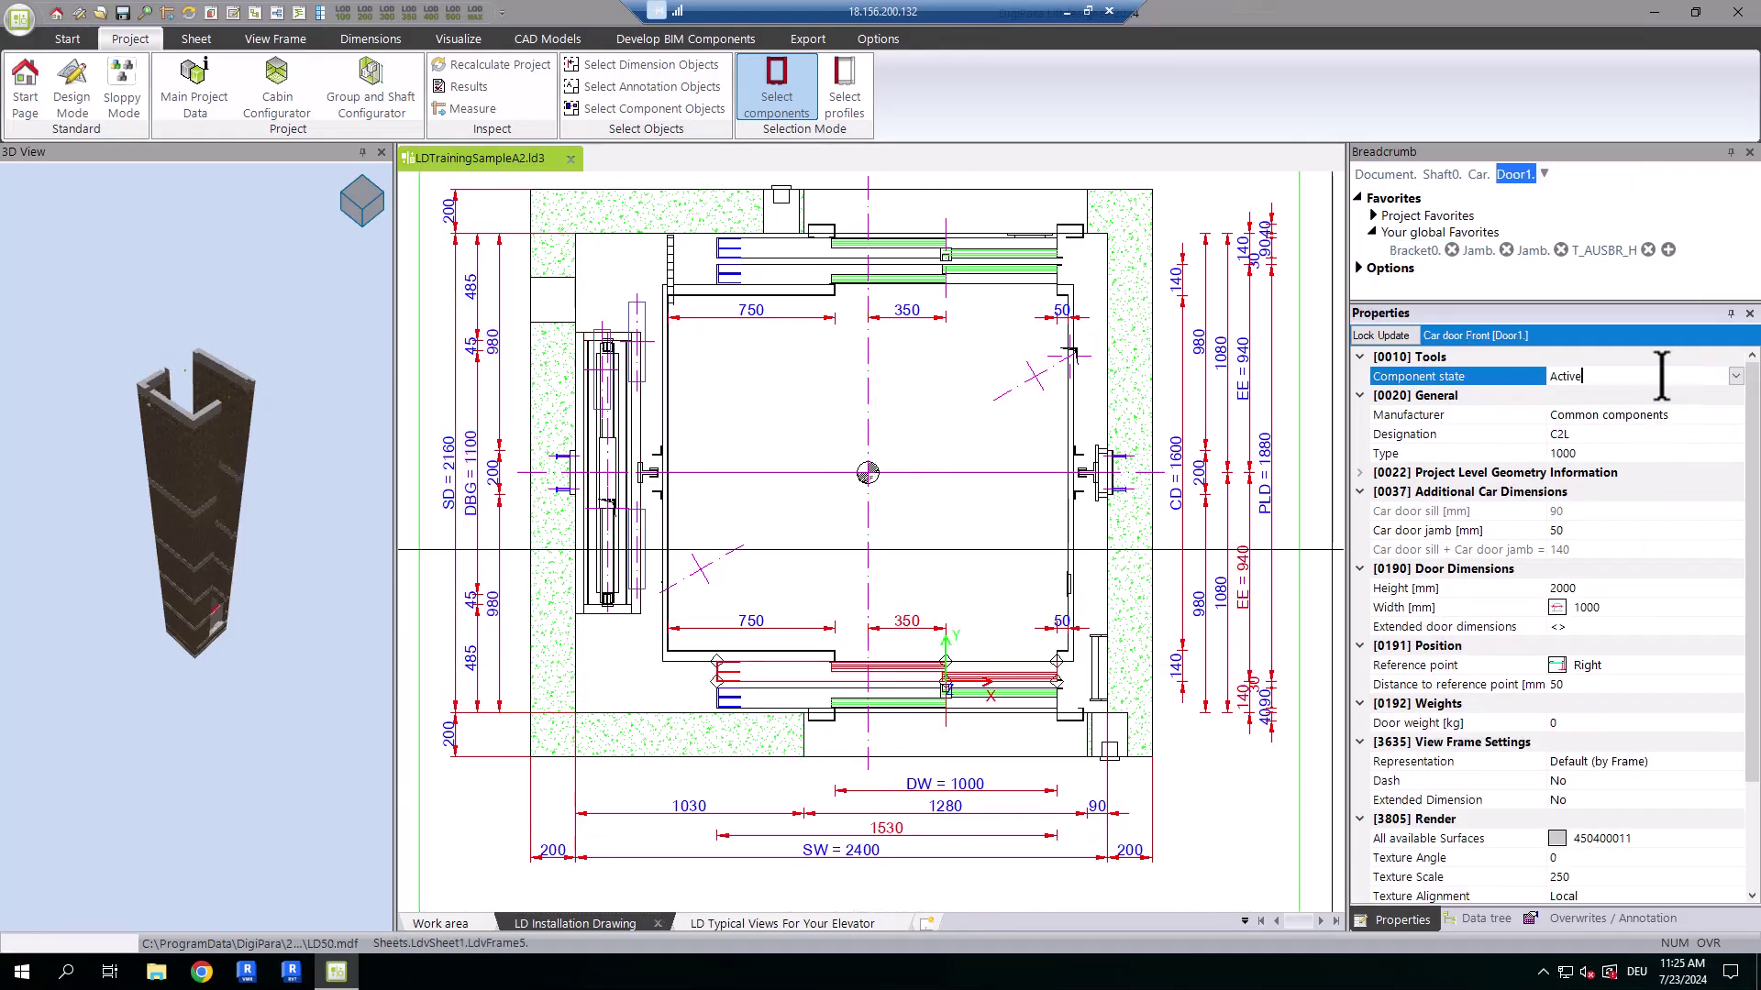
click(1735, 376)
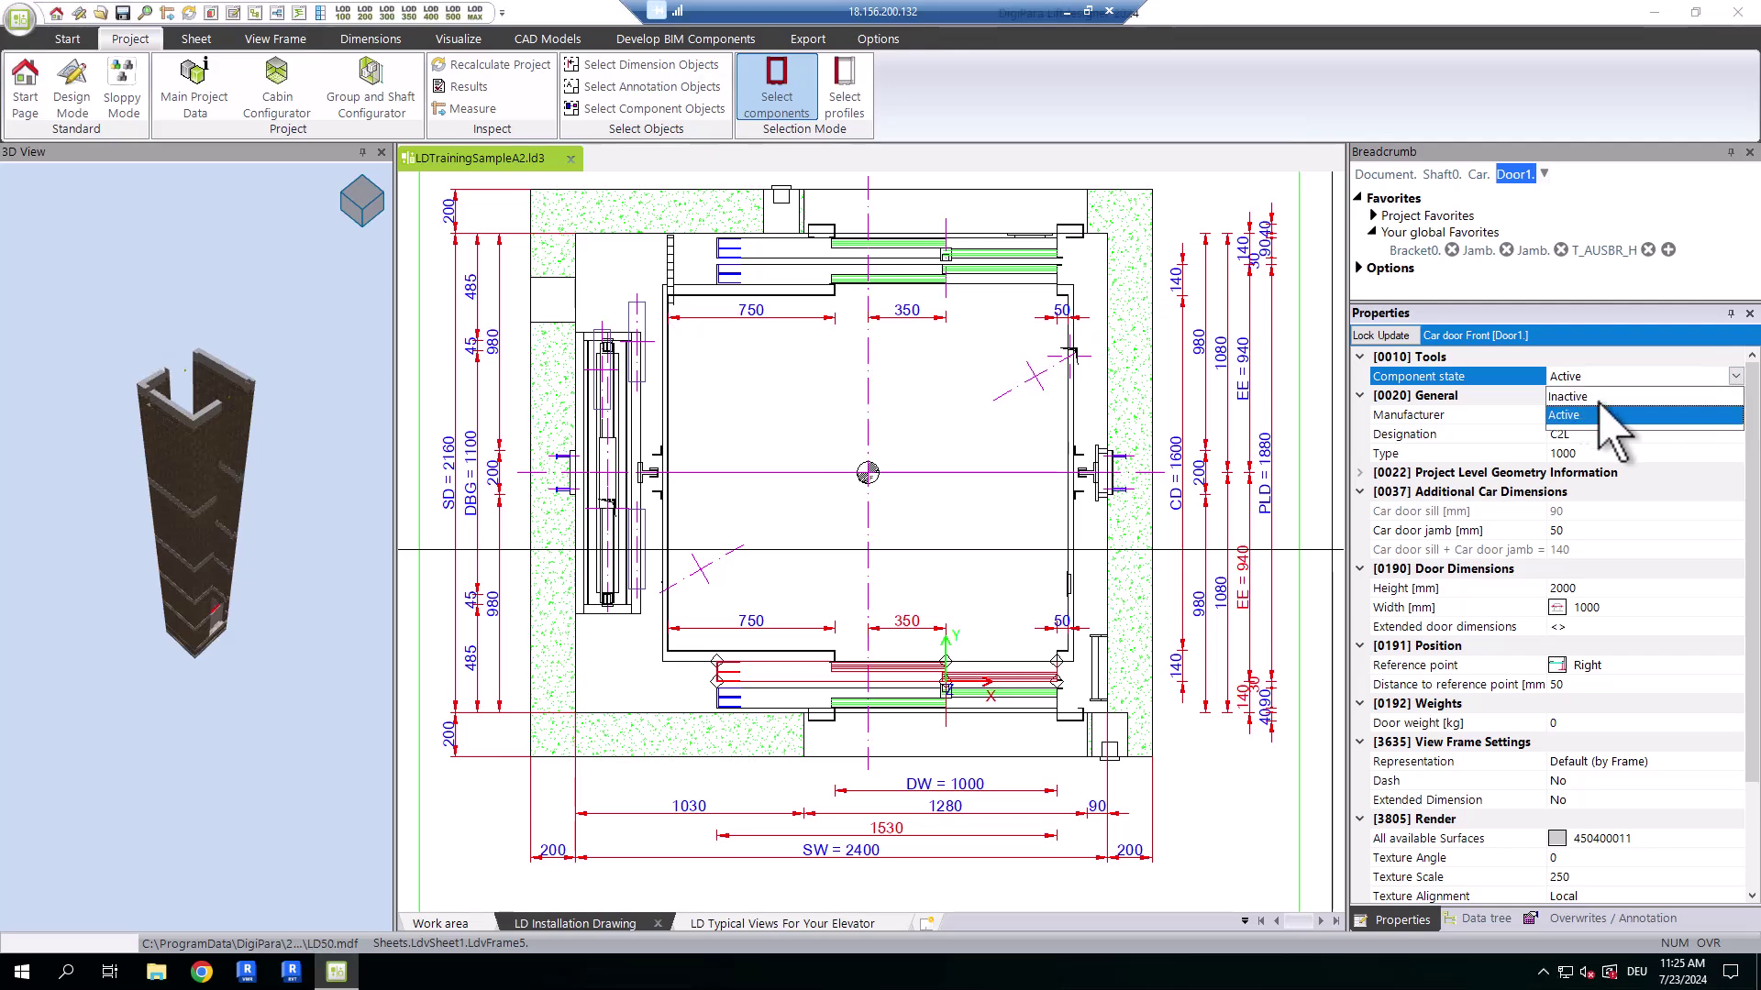
click(1612, 416)
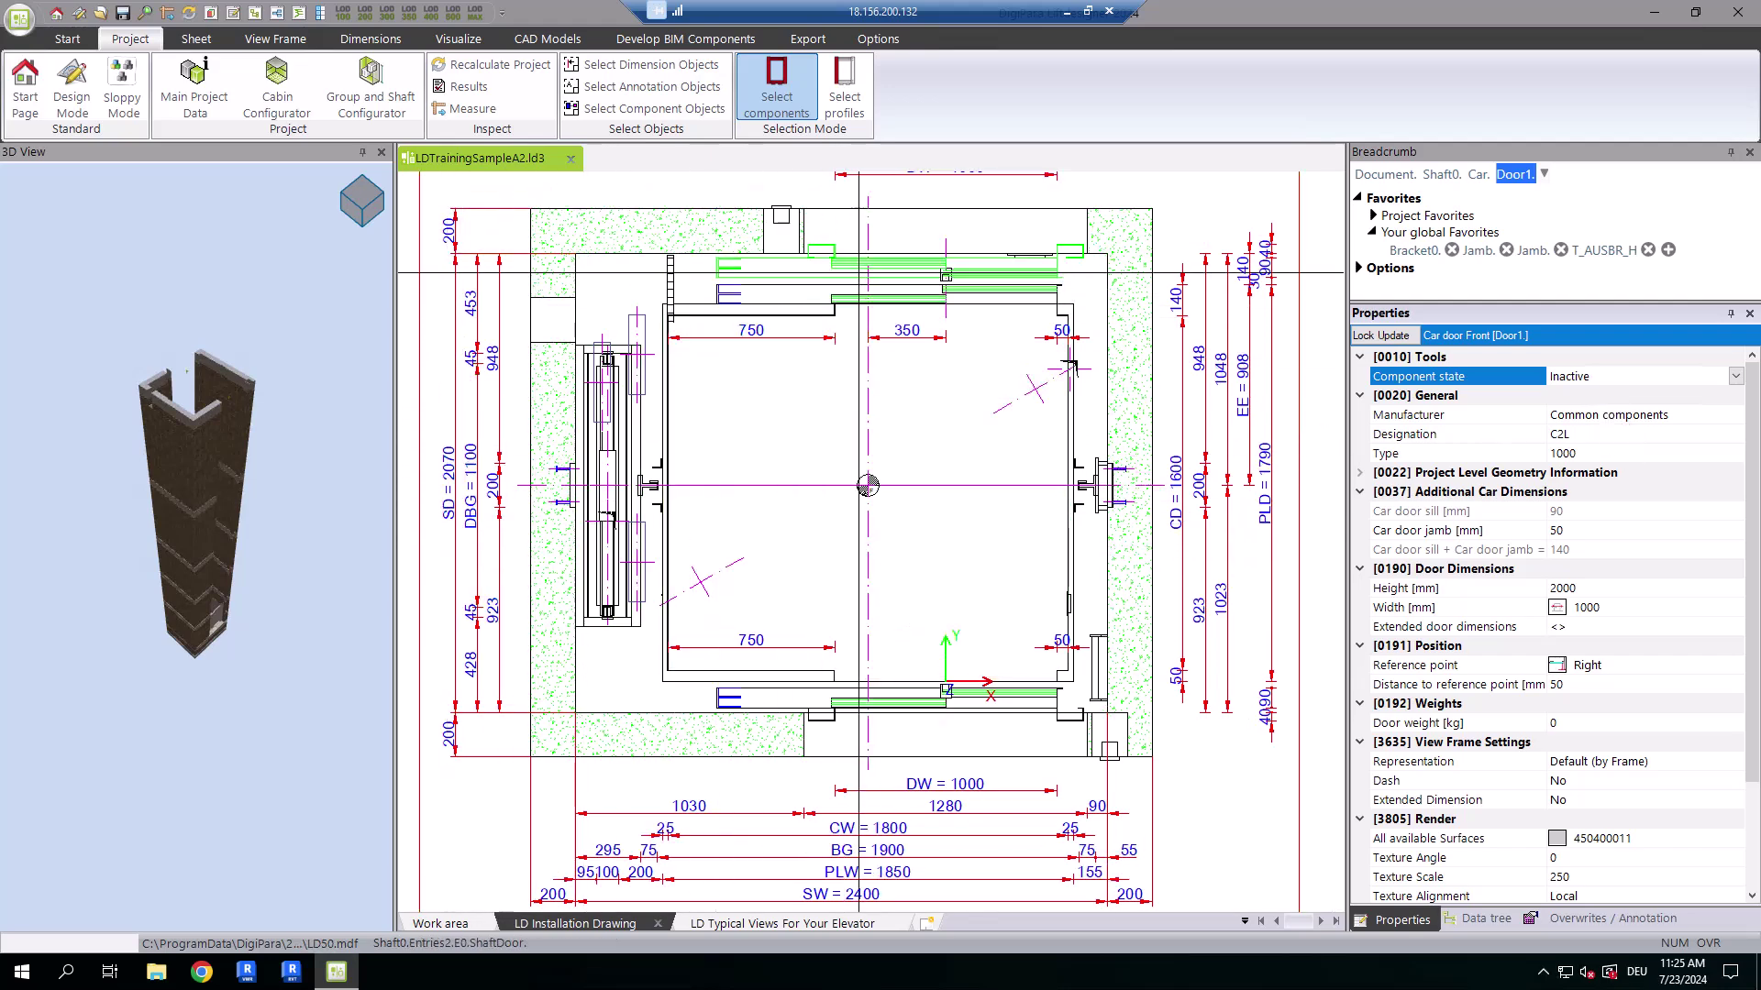
- Set the rear car door's component state to Inactive as well
click(860, 287)
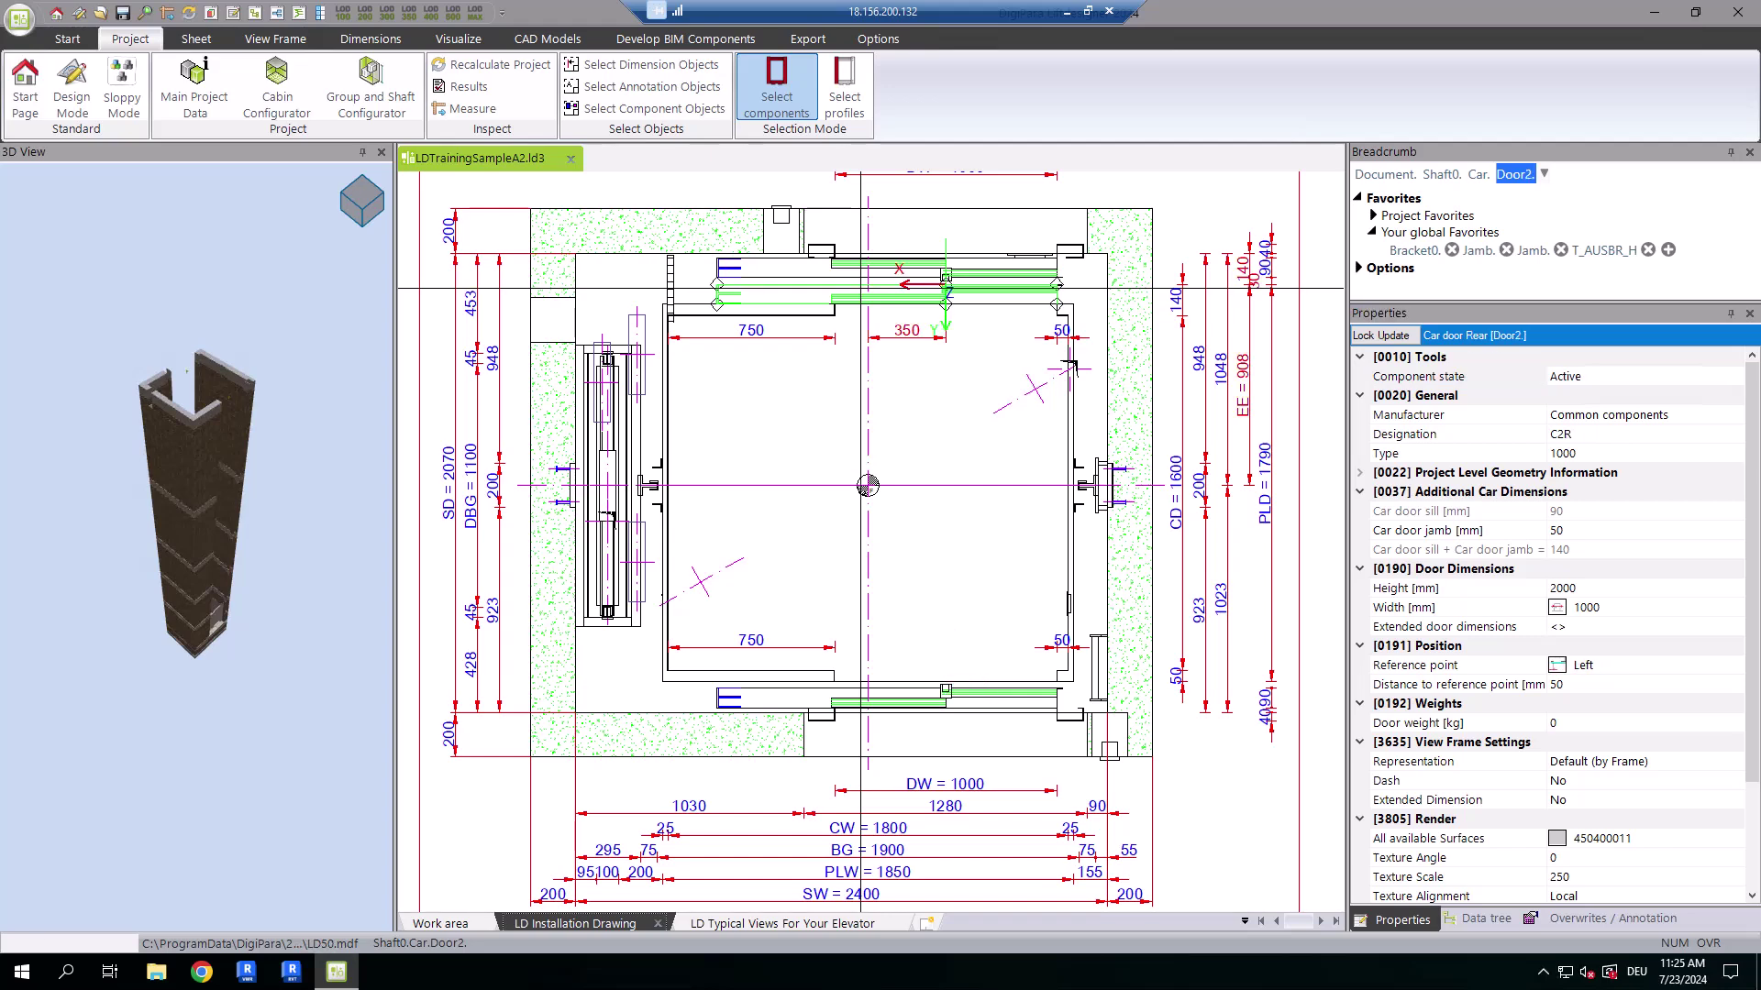
double_click(1596, 376)
click(1736, 376)
click(1600, 408)
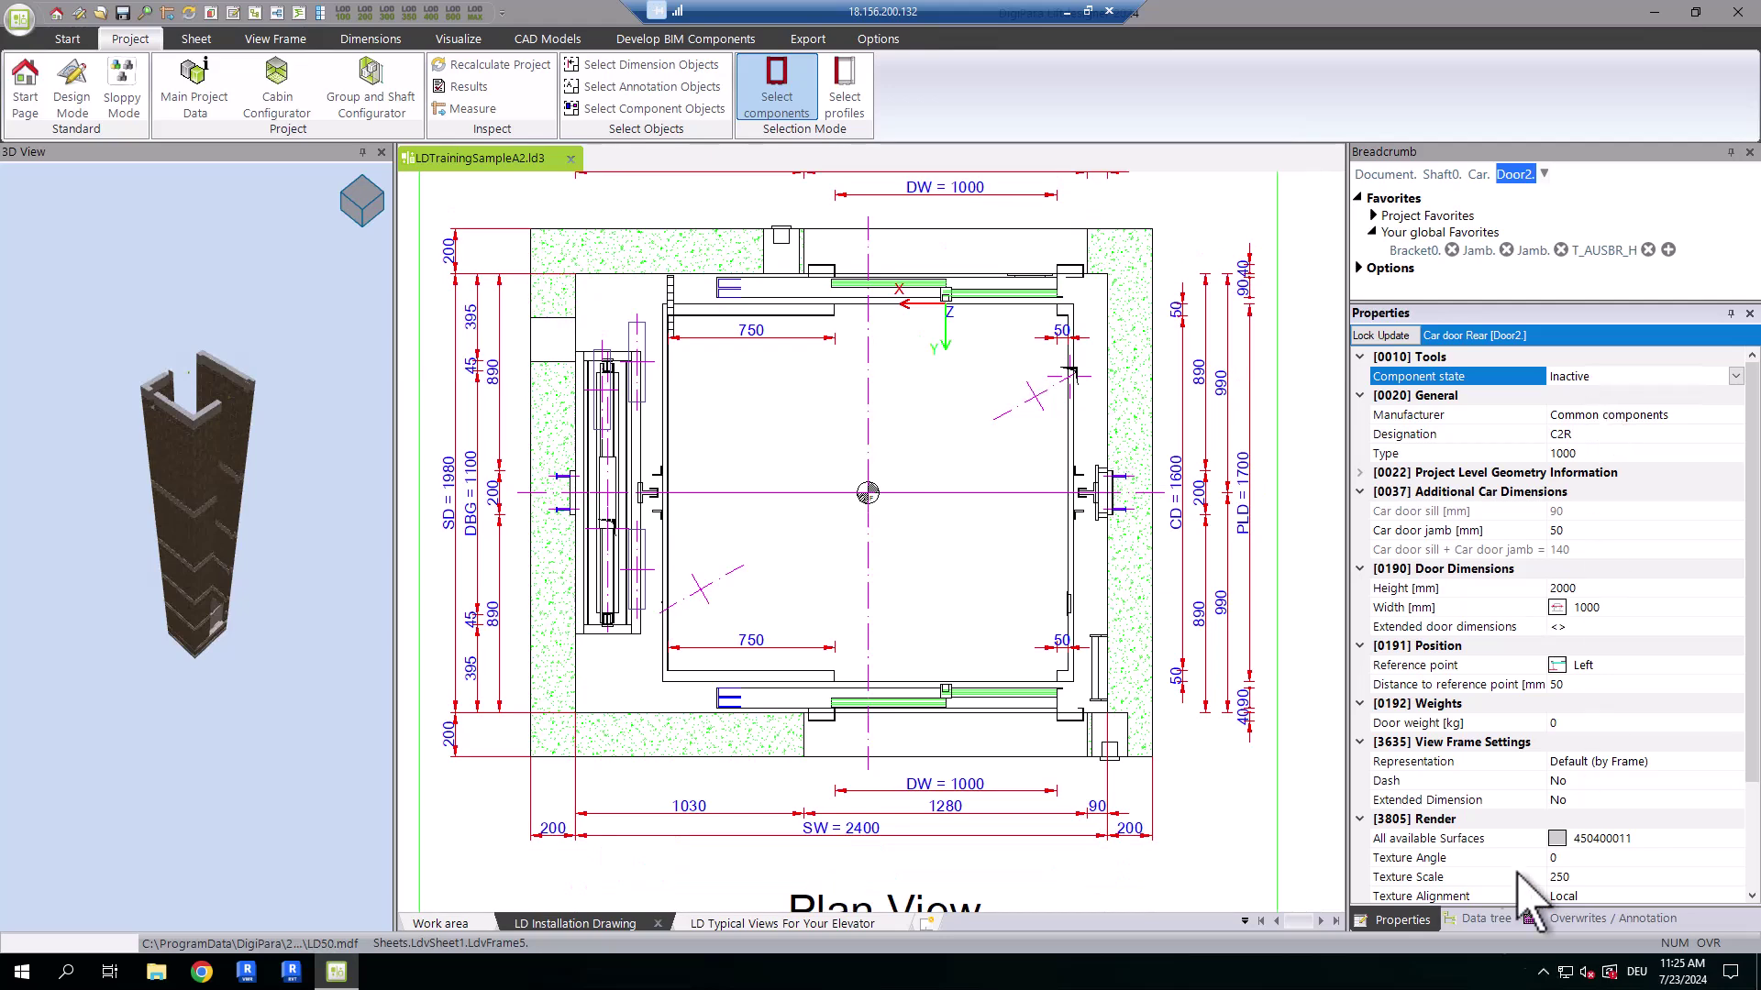
click(1484, 918)
- Add the rear and front car doors back into the model, then select the Bracket0 rail bracket
right_click(1484, 541)
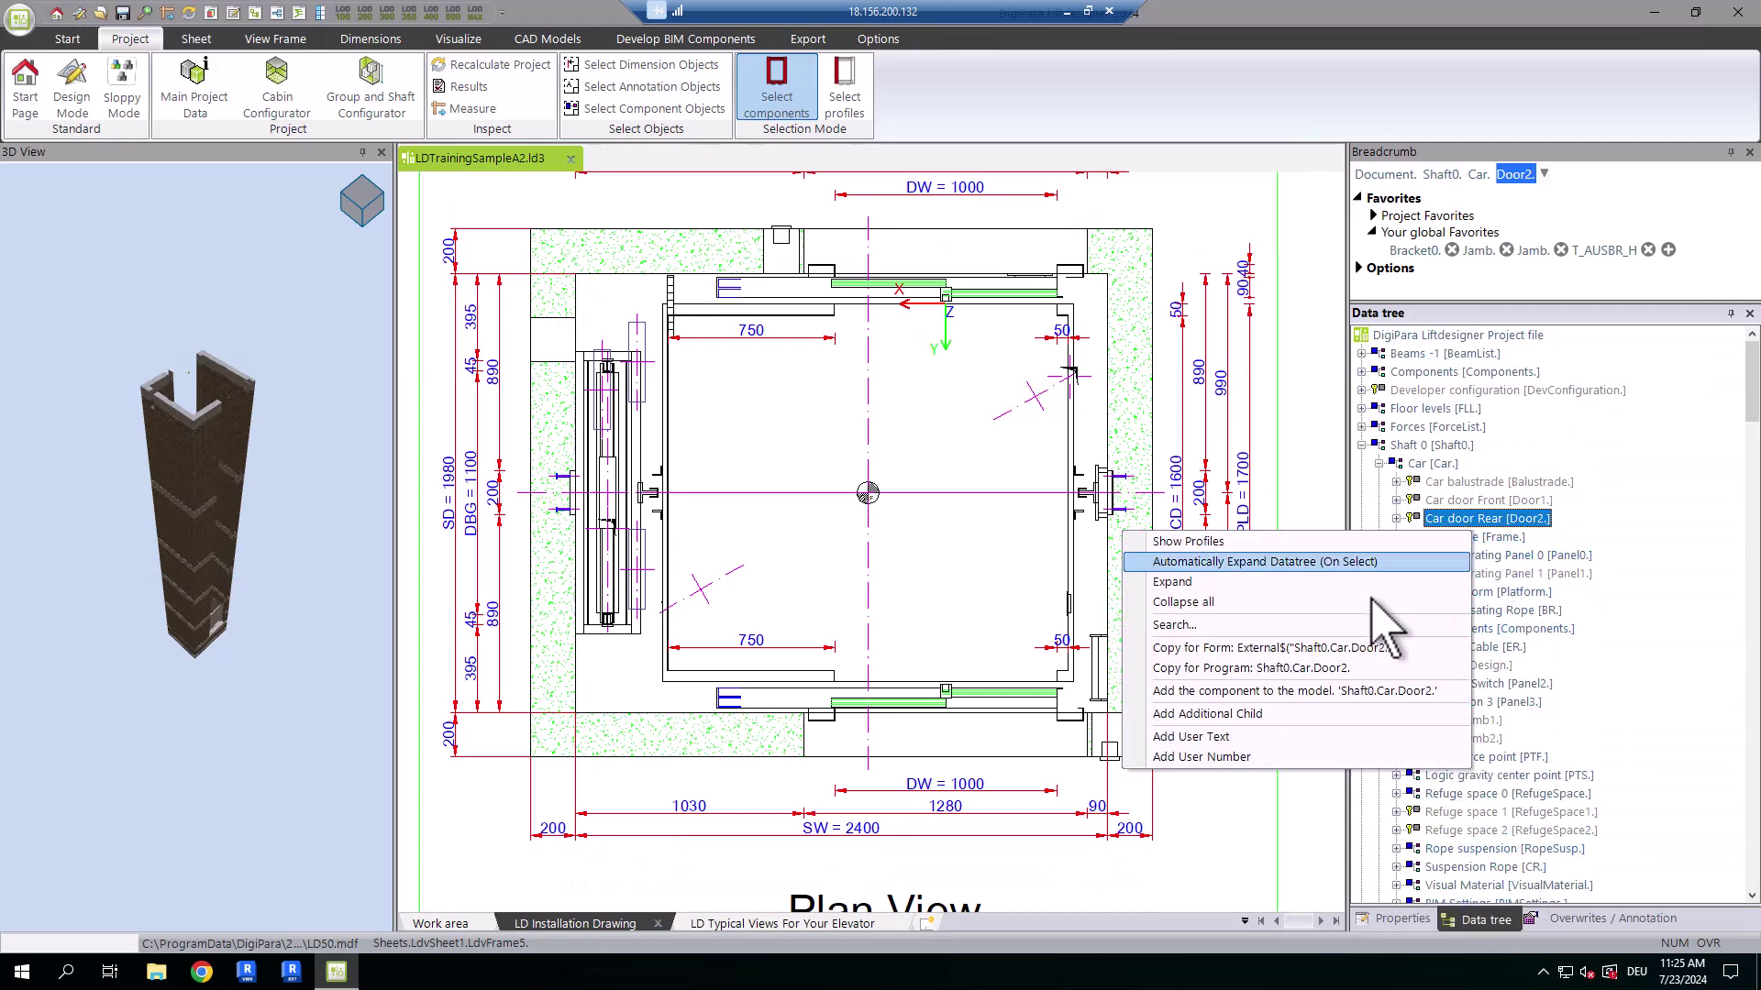
click(1313, 680)
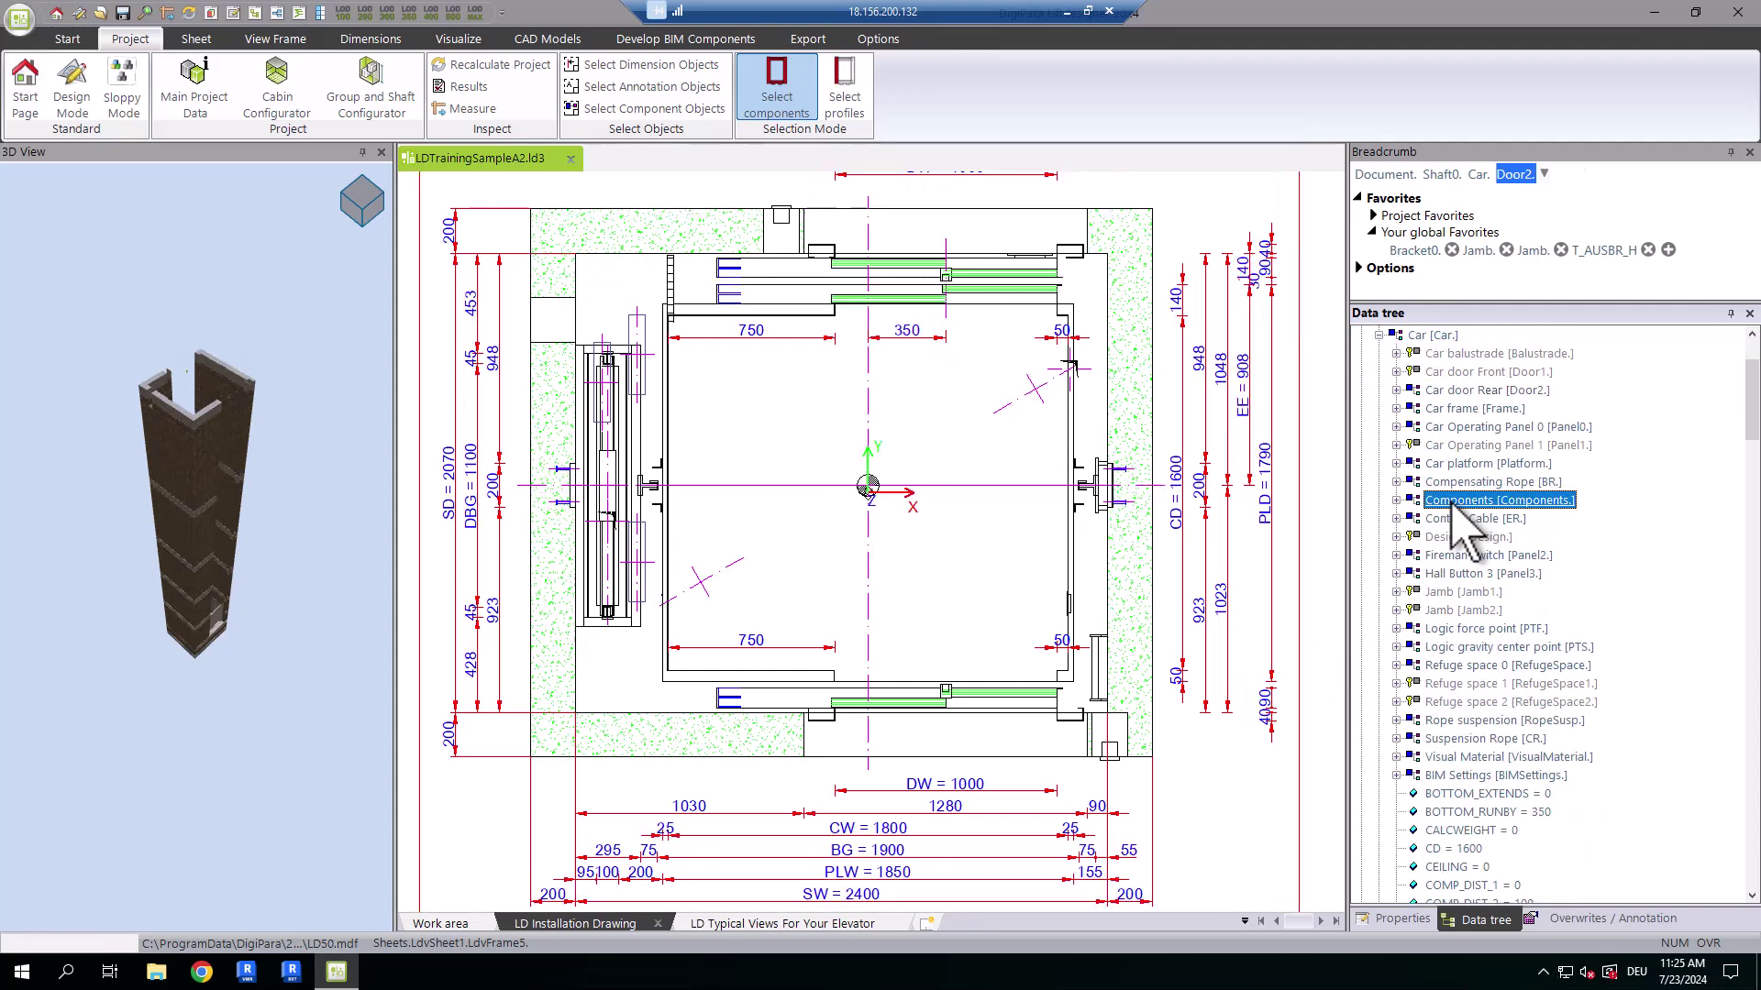
click(1488, 371)
right_click(1460, 374)
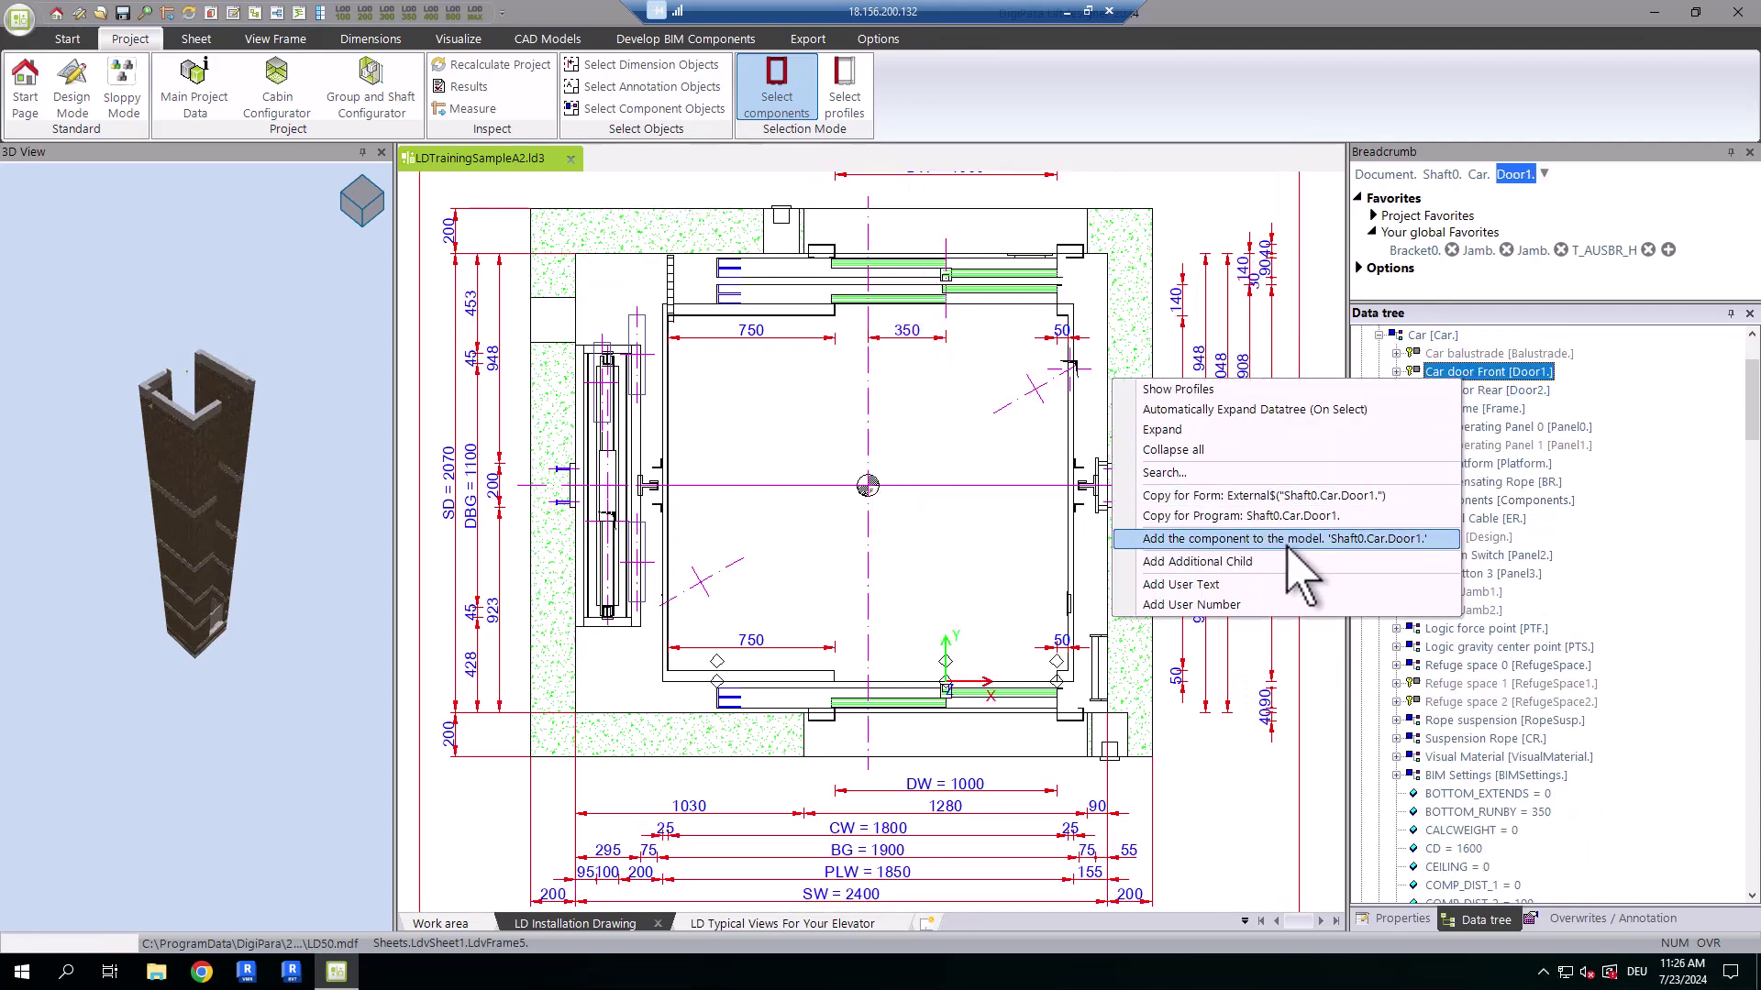
click(1293, 538)
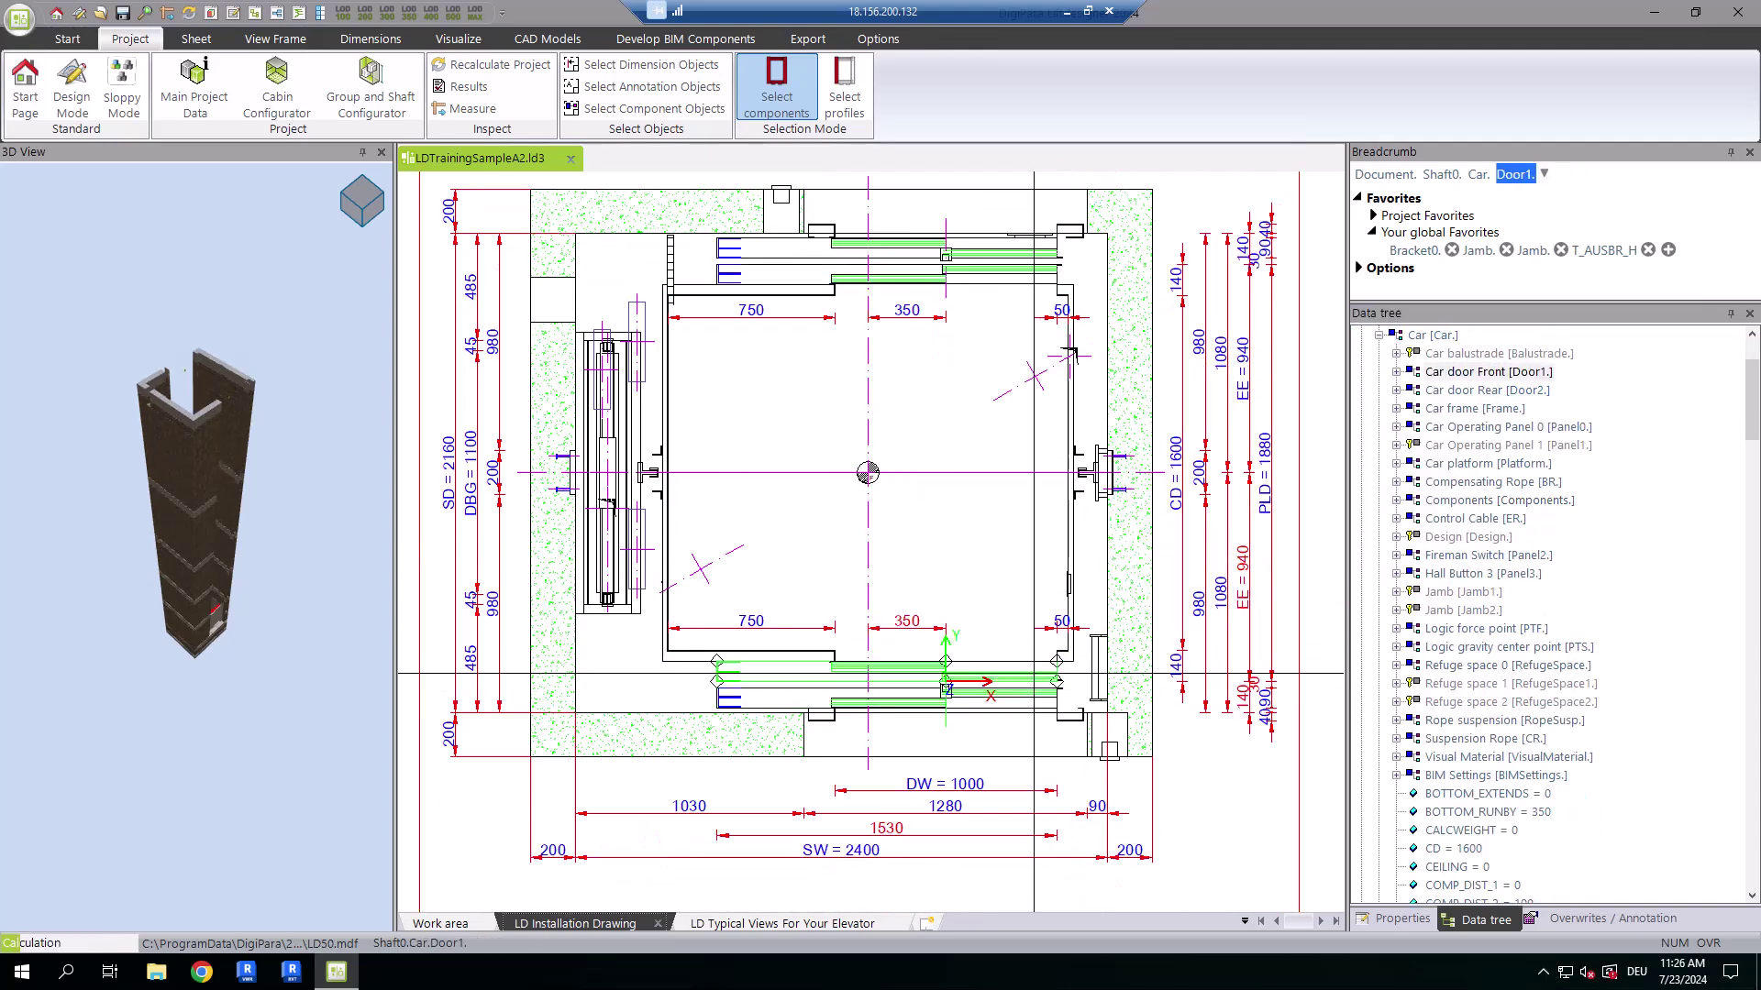
click(1414, 250)
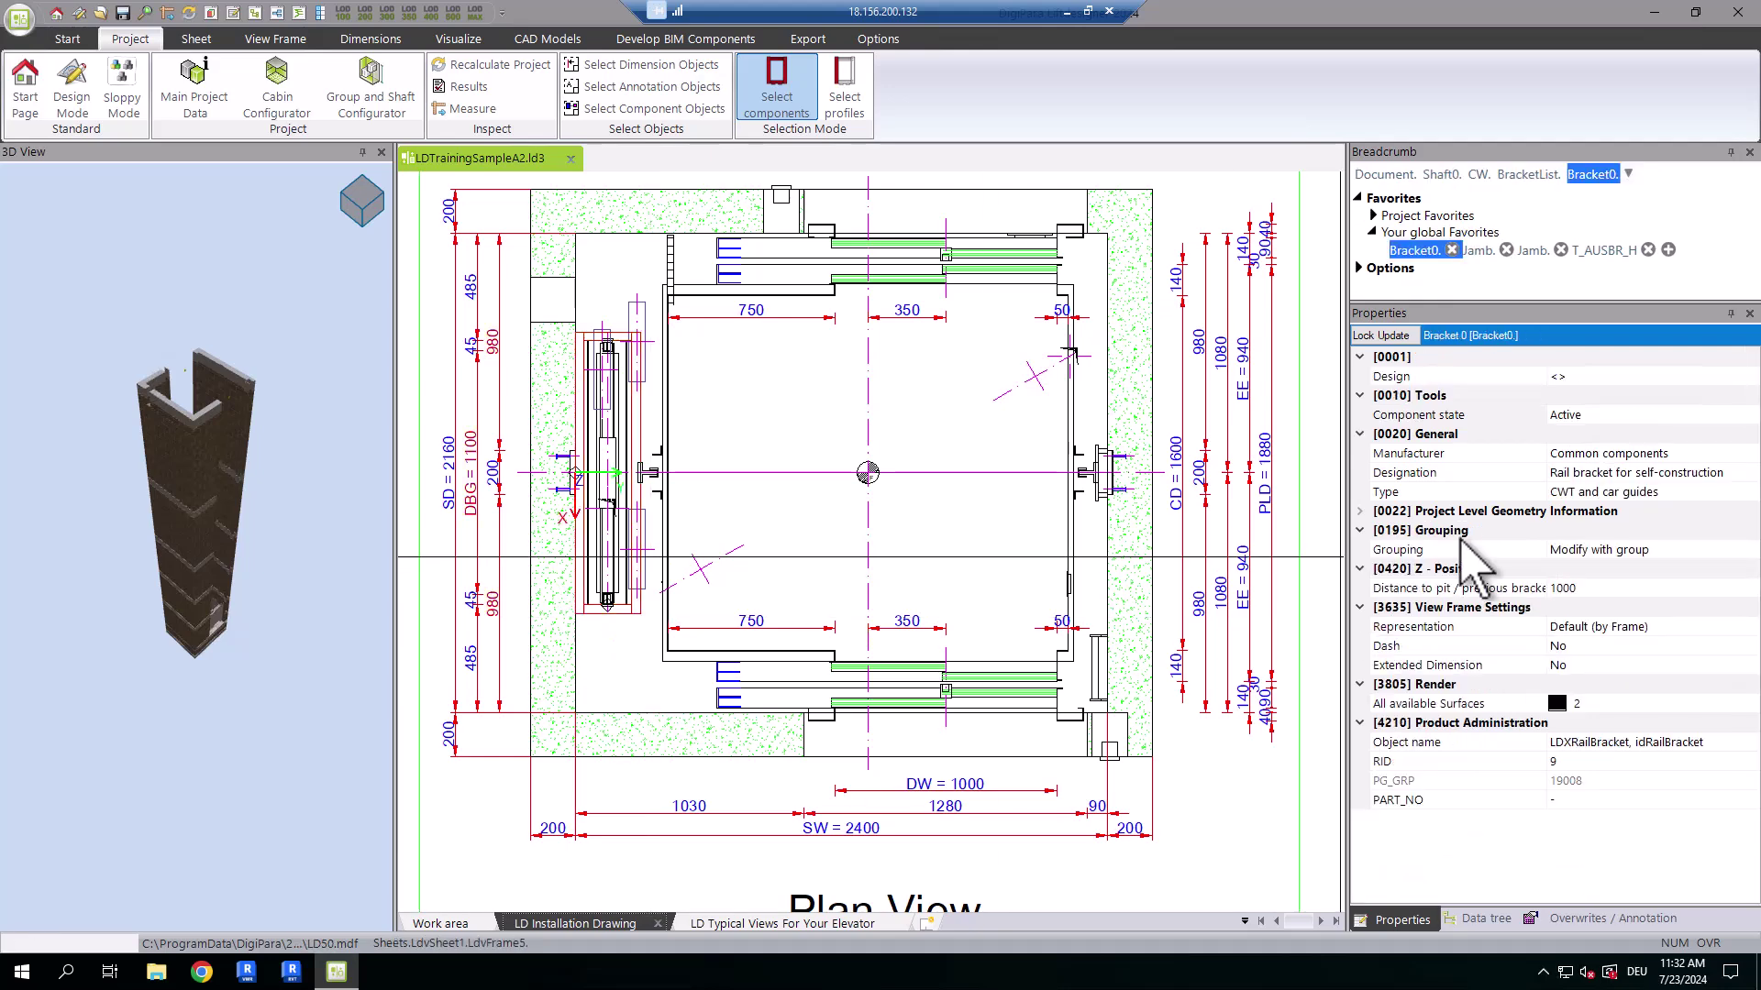
- Change Bracket 0's Designation to the 'Rail bracket for concrete fixing' product
click(1749, 475)
click(1751, 474)
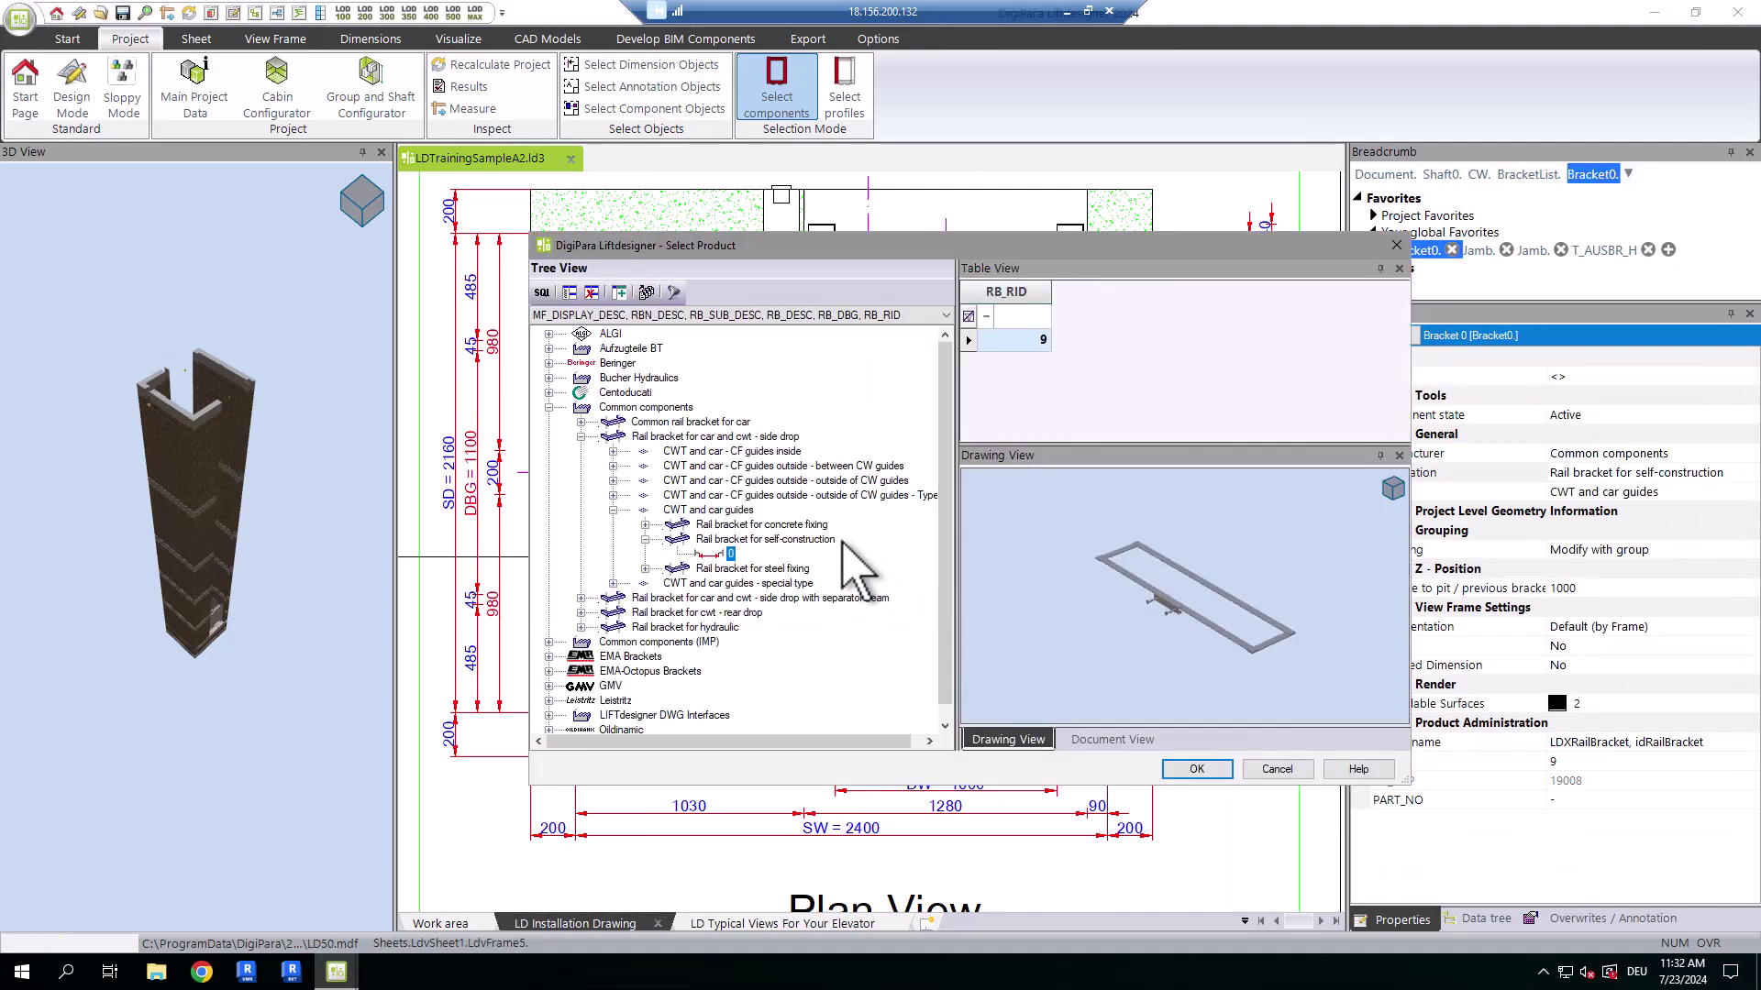
click(800, 527)
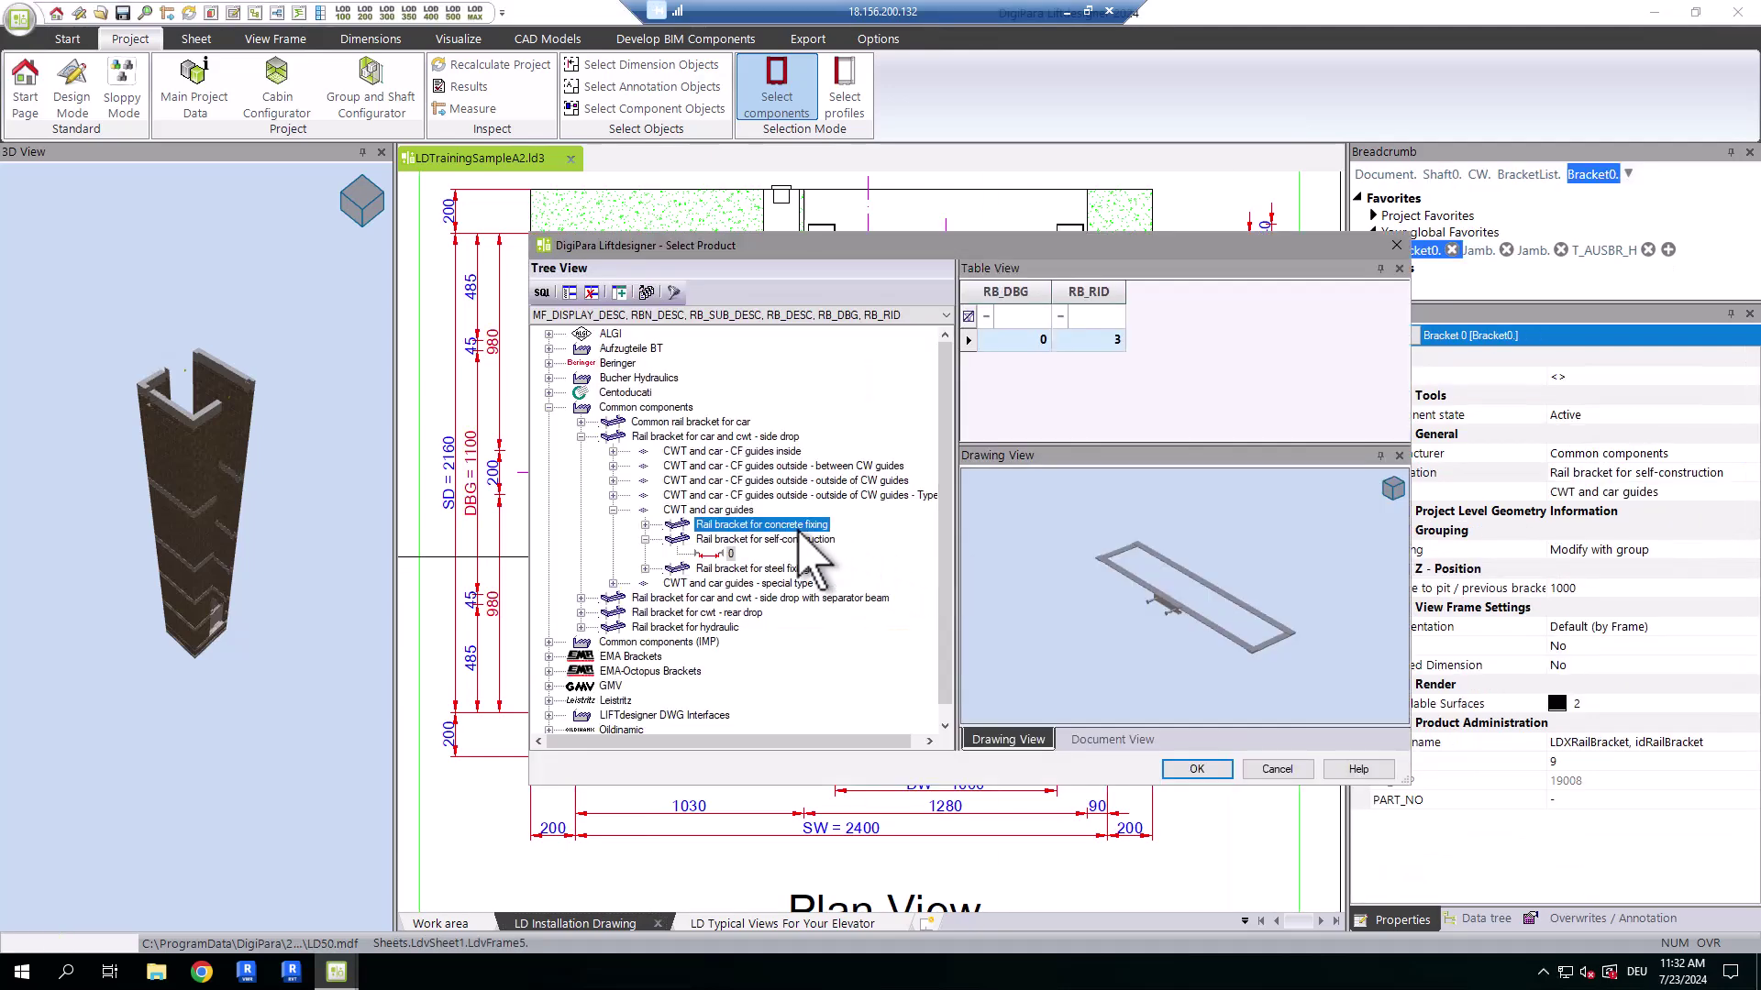
click(1196, 770)
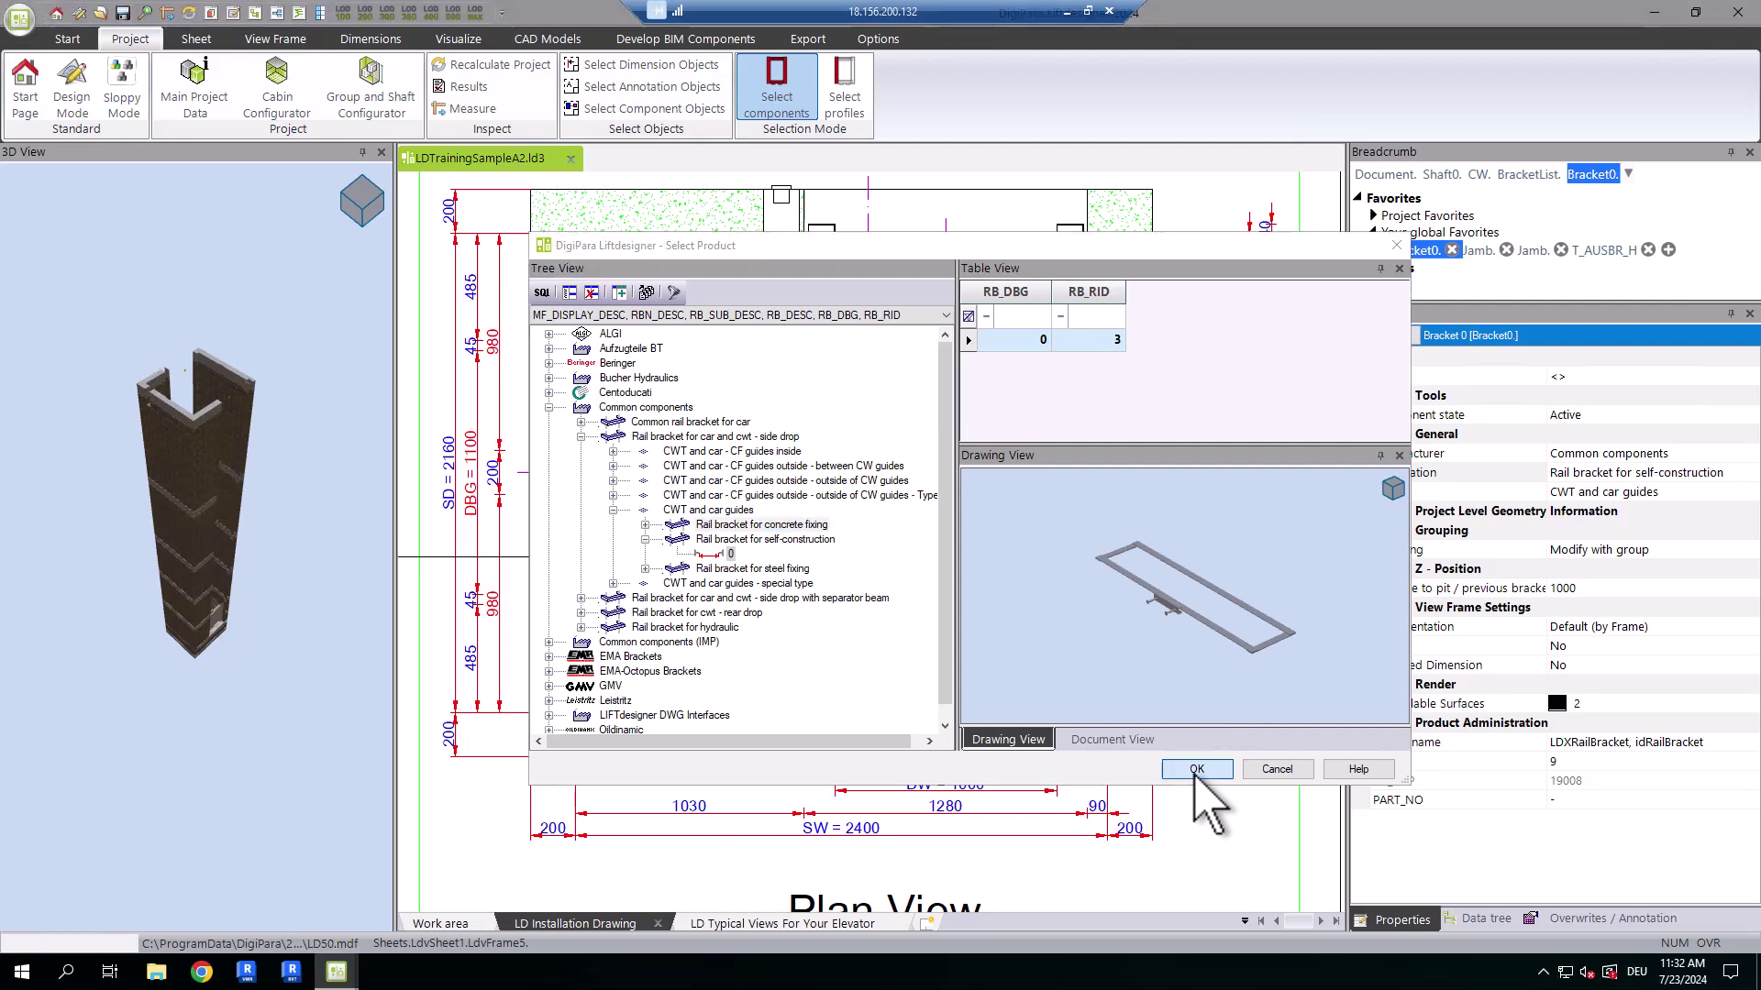